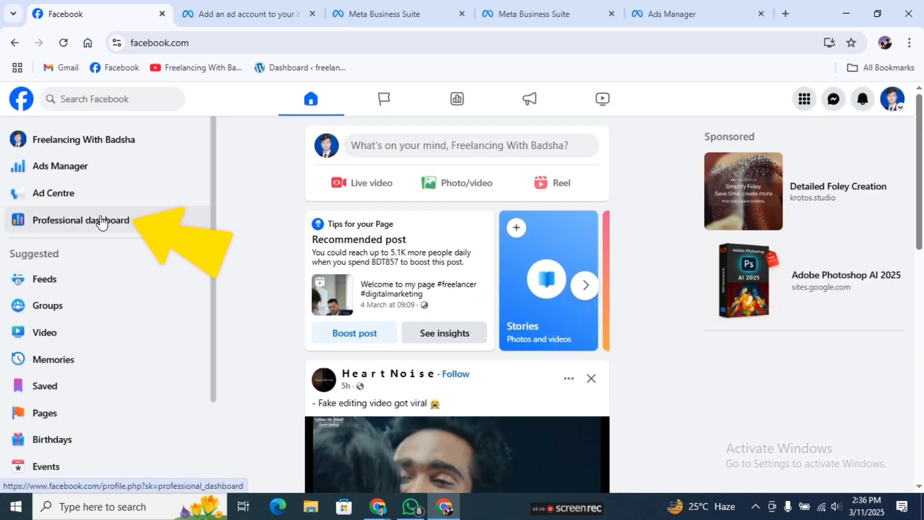
Open the Page's professional dashboard and scroll its sidebar down toward Meta Business Suite
left_click(100, 222)
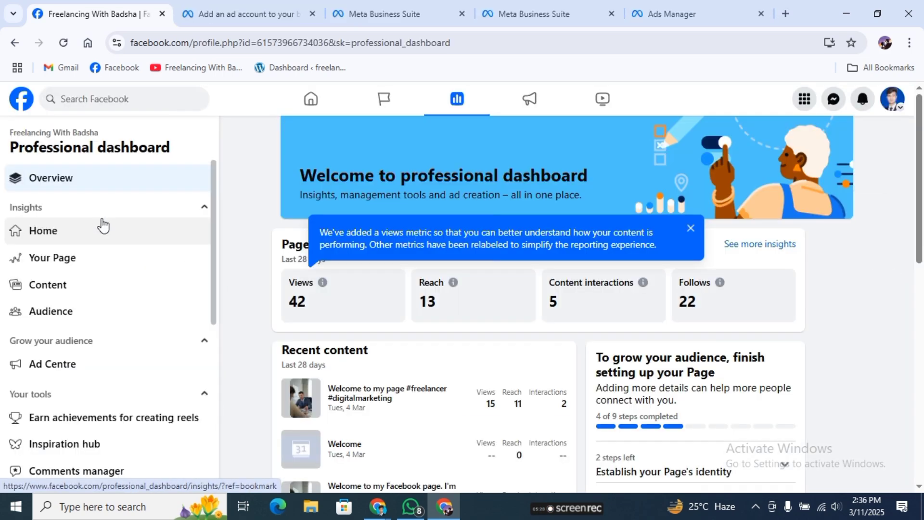
scroll(41, 315, "down", 2)
scroll(41, 315, "down", 2)
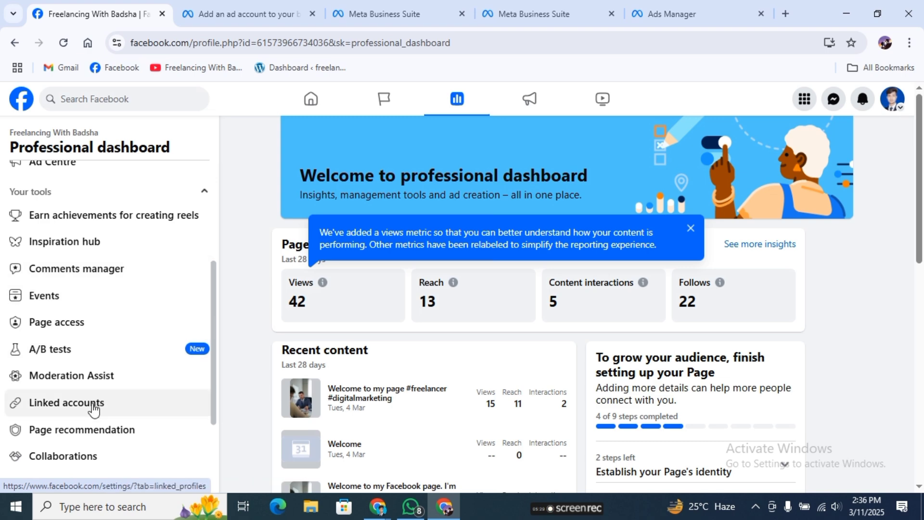
scroll(91, 406, "down", 3)
Open Meta Business Suite for the Page and show the business portfolio and account switcher
left_click(90, 373)
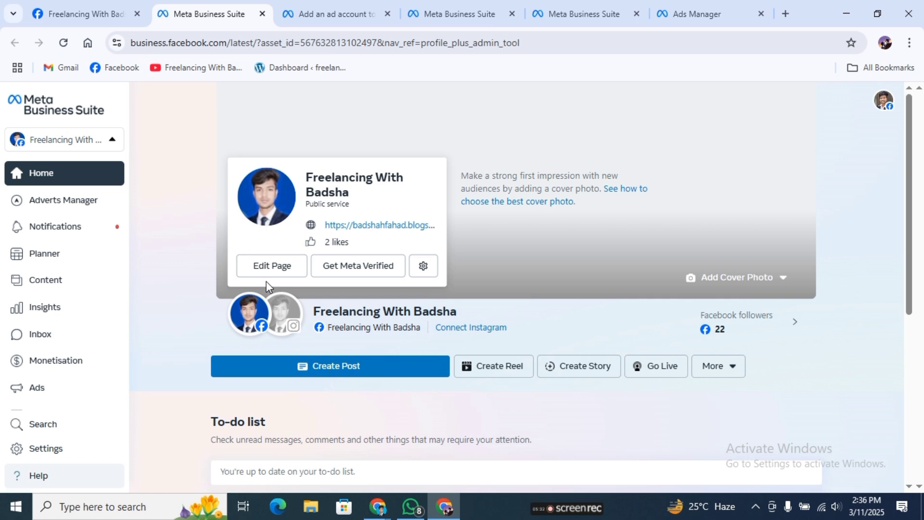
left_click(112, 140)
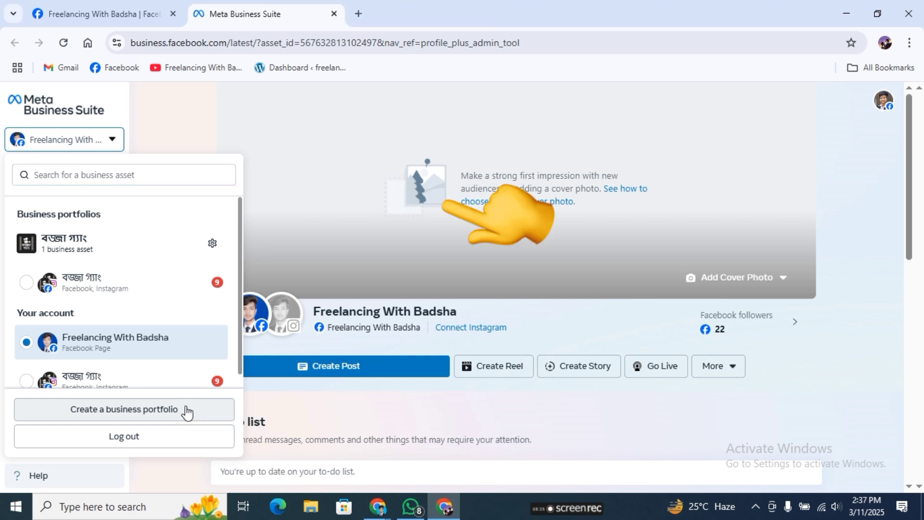
Start a new business portfolio named 'Badsha Business Manager'
left_click(186, 408)
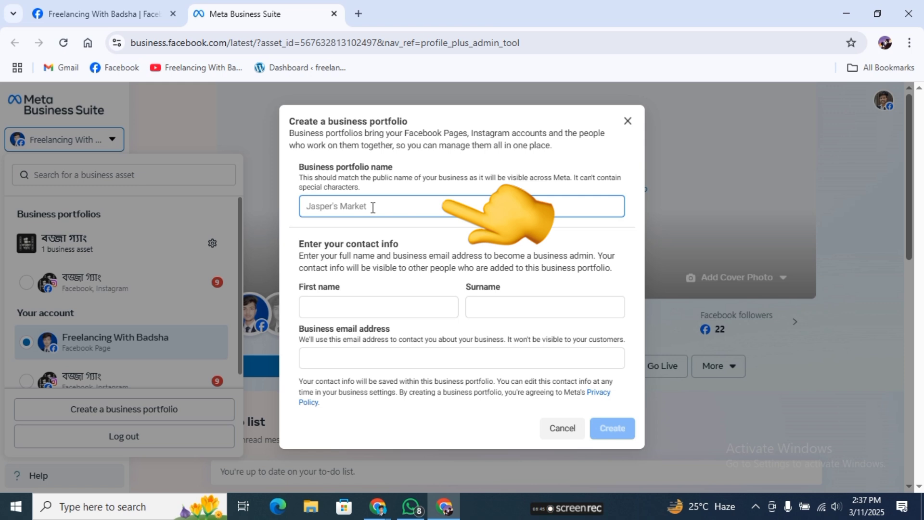
type("Badsha ")
type("Business")
type("MMMMMMMM")
key("BackSpace")
key("BackSpace")
key("BackSpace")
key("BackSpace")
key("BackSpace")
key("BackSpace")
key("BackSpace")
type("anager")
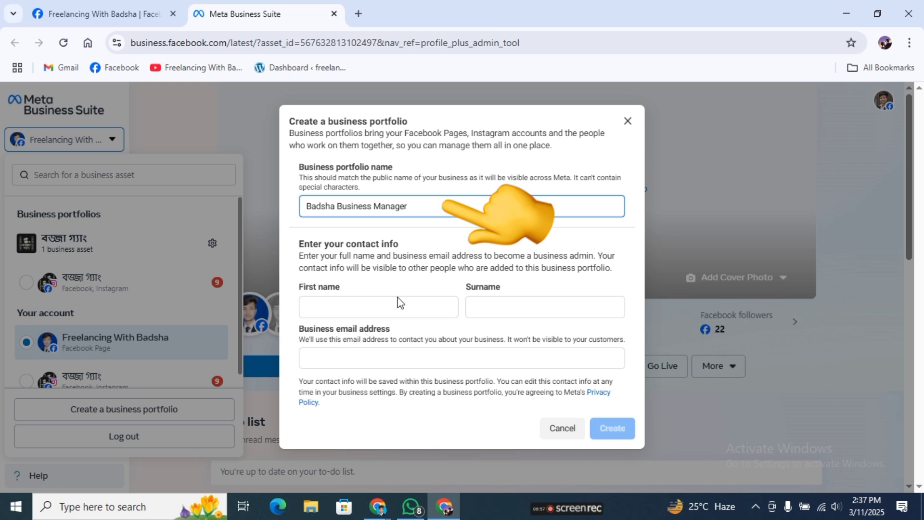
Fill in the admin's first name and surname on the portfolio form
left_click(379, 305)
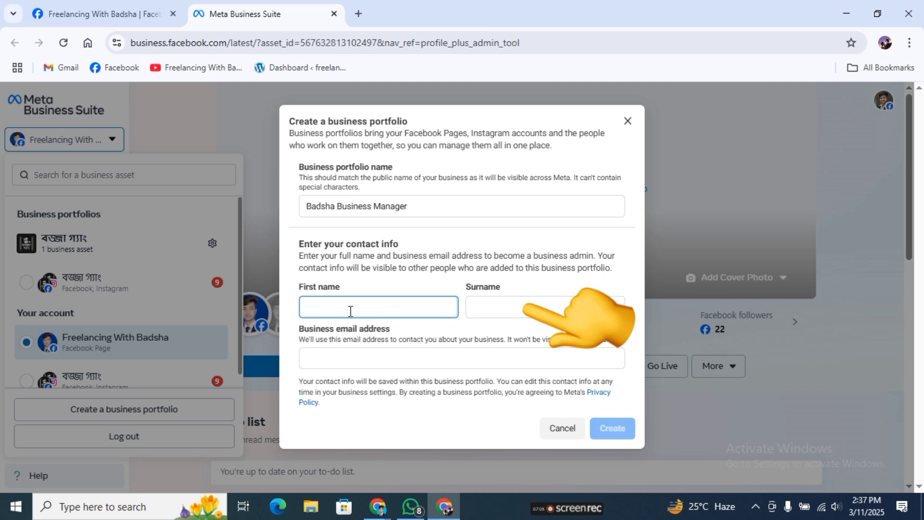
left_click(503, 303)
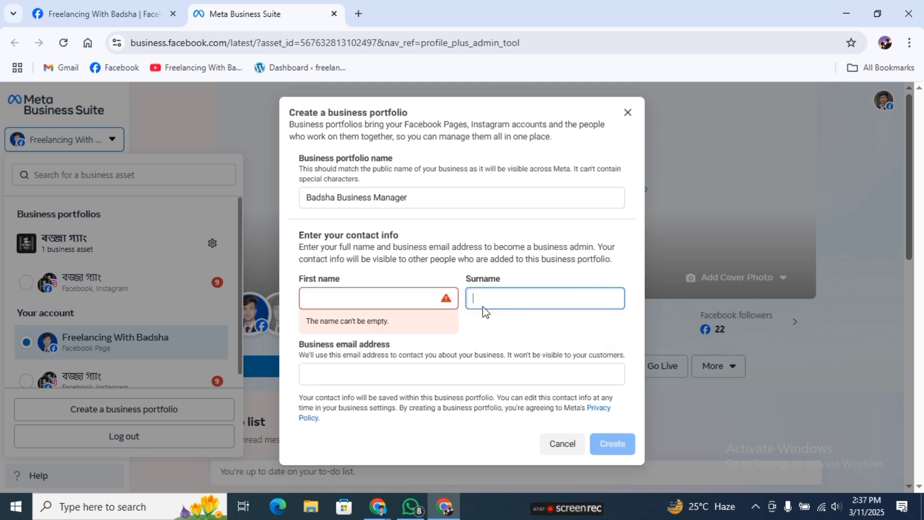
left_click(390, 295)
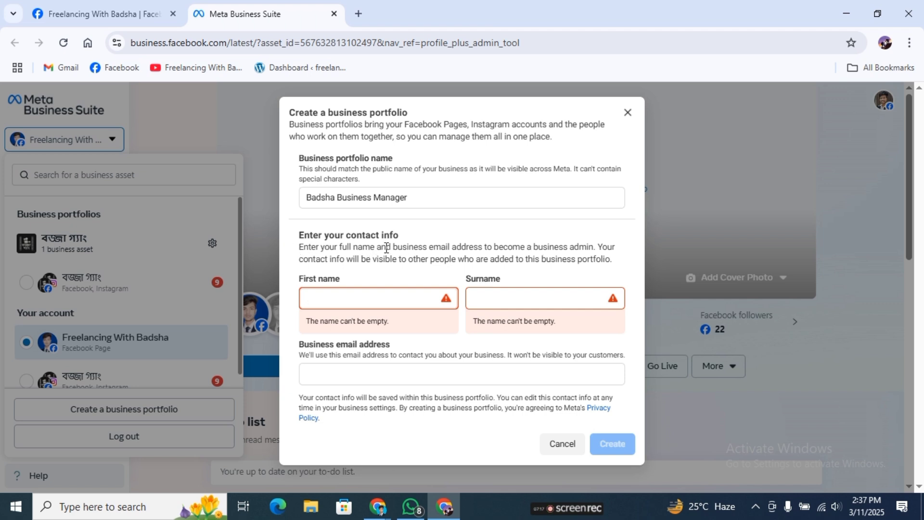
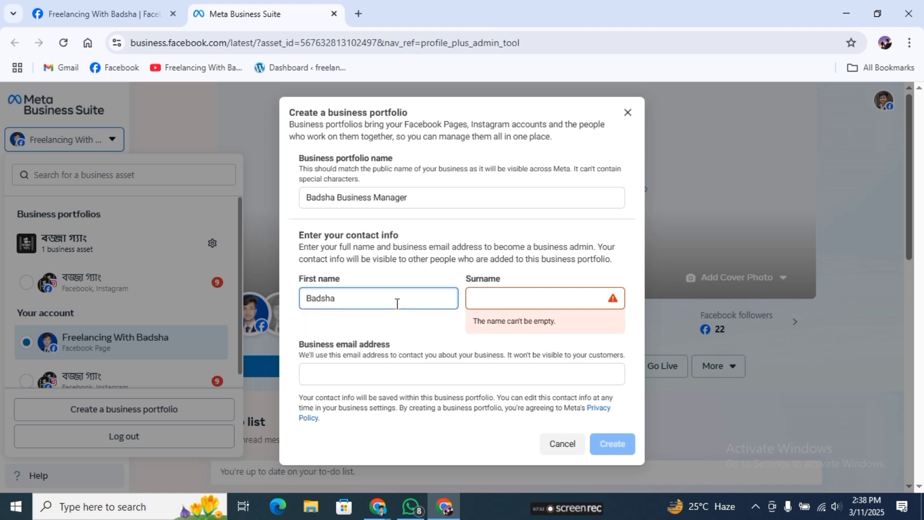
left_click(539, 301)
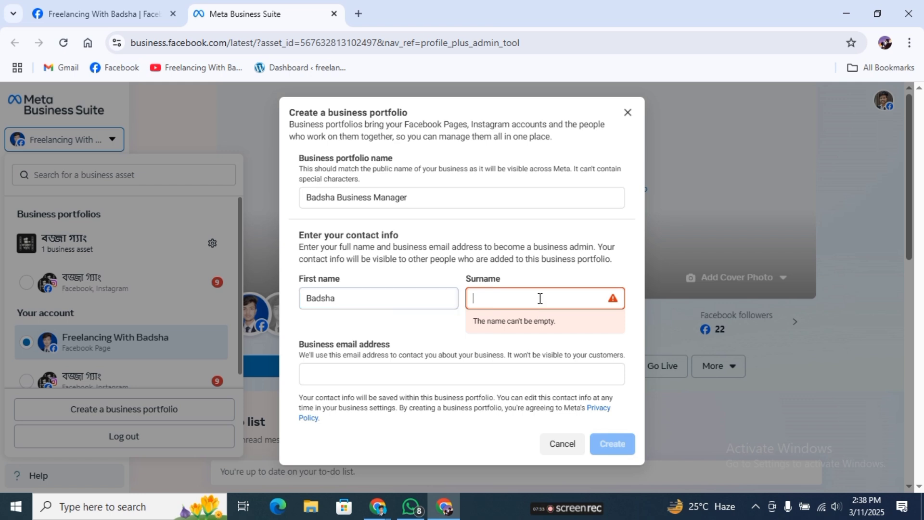
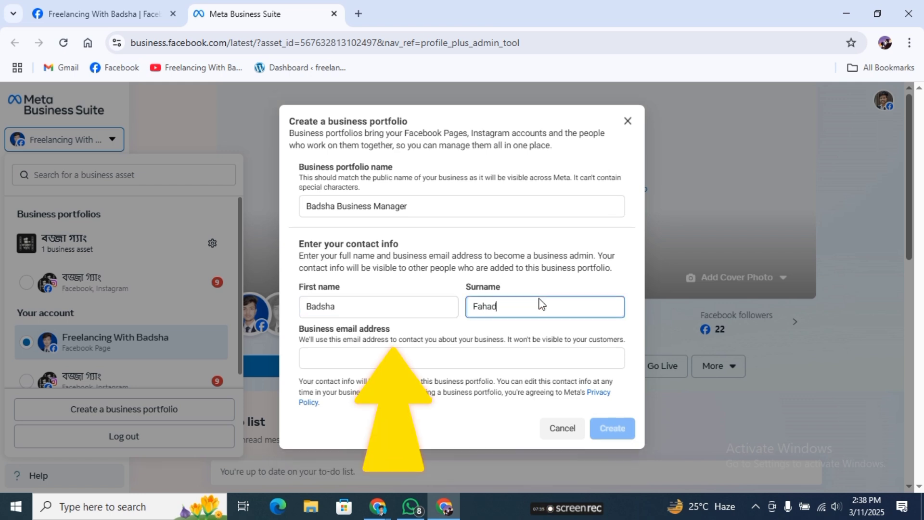
left_click(431, 361)
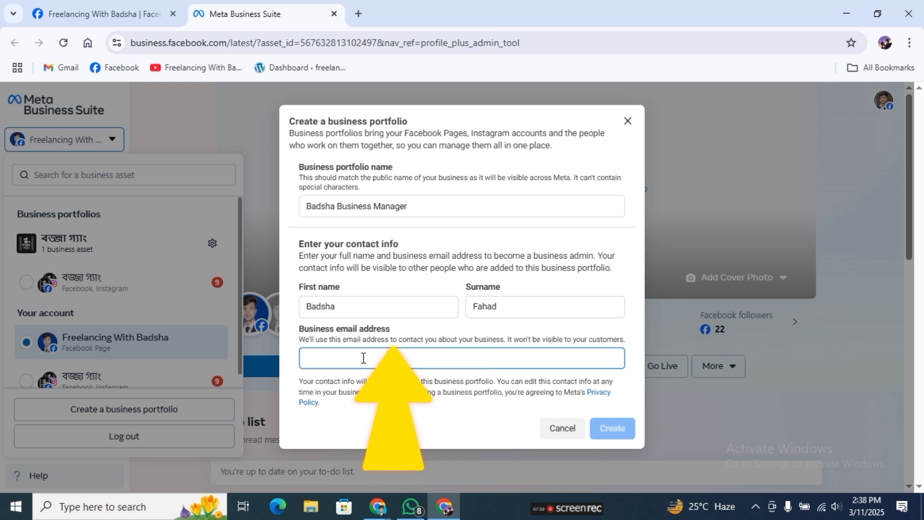
Copy the Google account's e-mail address and paste it into the Business email field
left_click(359, 13)
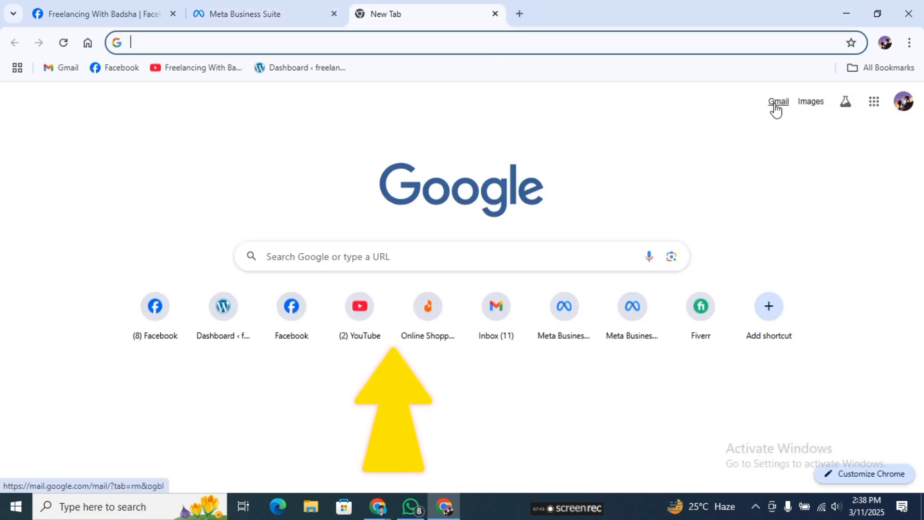
left_click(903, 104)
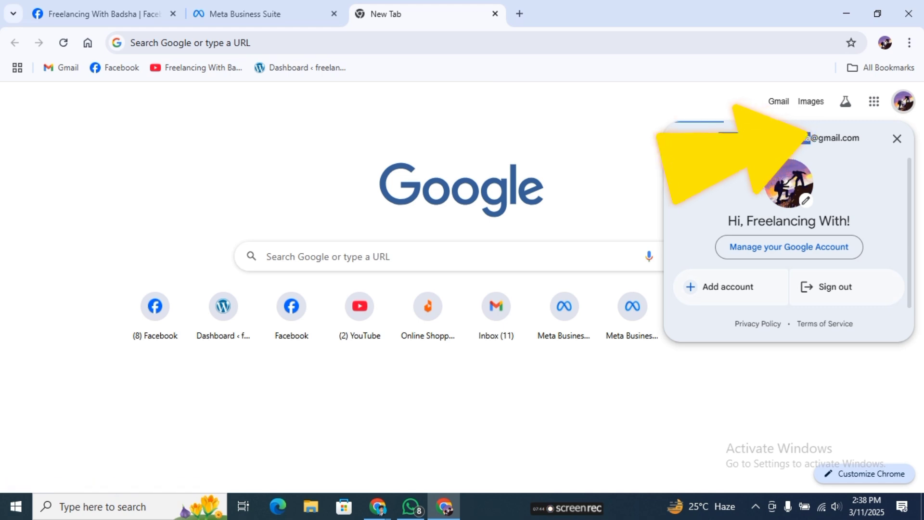
triple_click(789, 138)
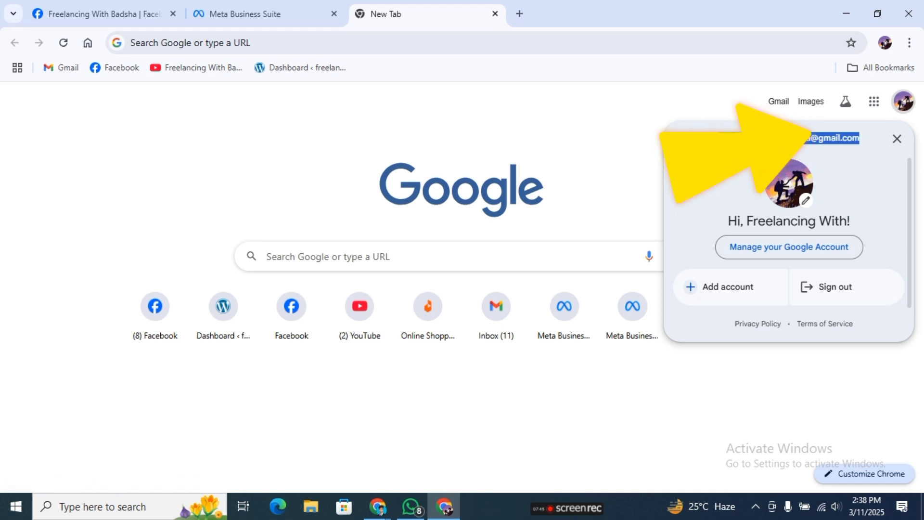
left_click(306, 10)
key("ctrl+v")
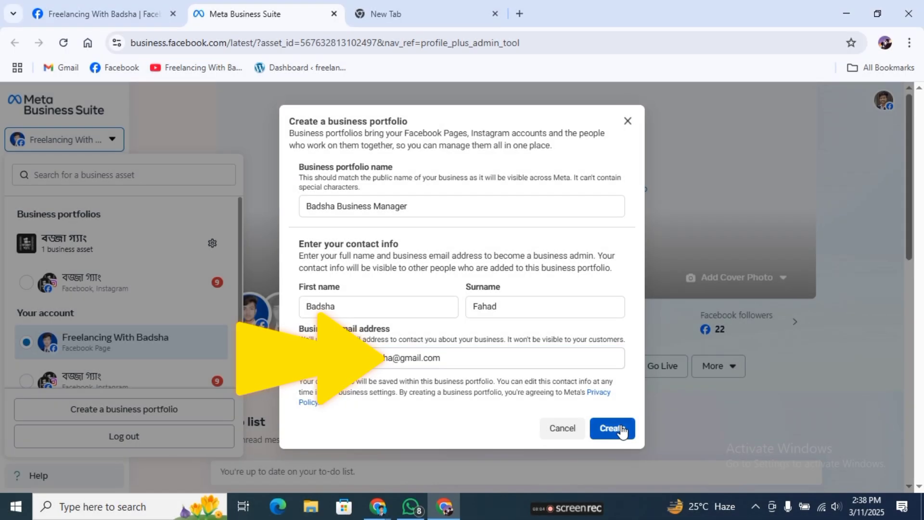
Create the portfolio with the freelancing Facebook Page as its asset, skipping people, and bookmark its settings
left_click(613, 428)
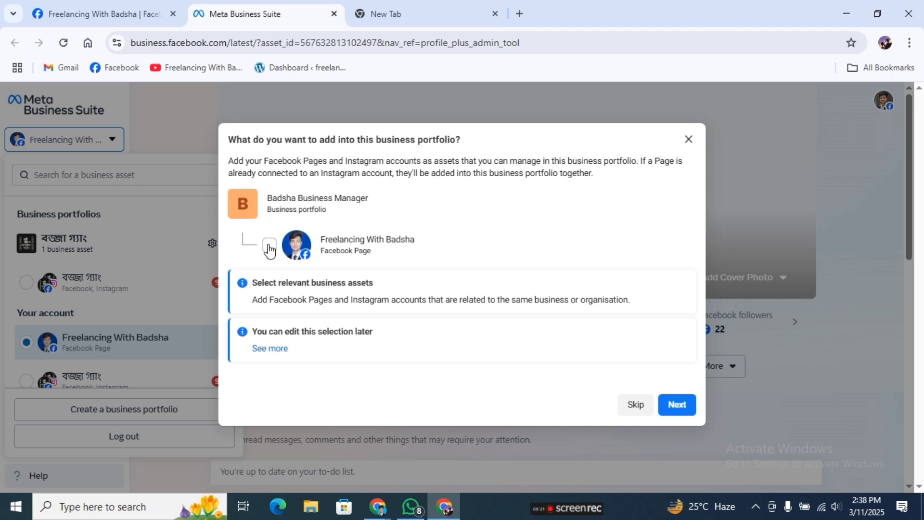
left_click(270, 247)
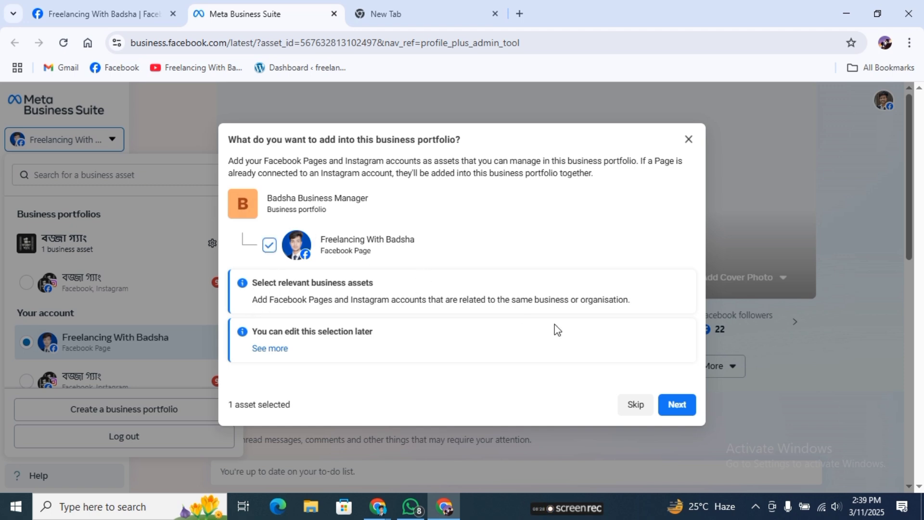
left_click(677, 405)
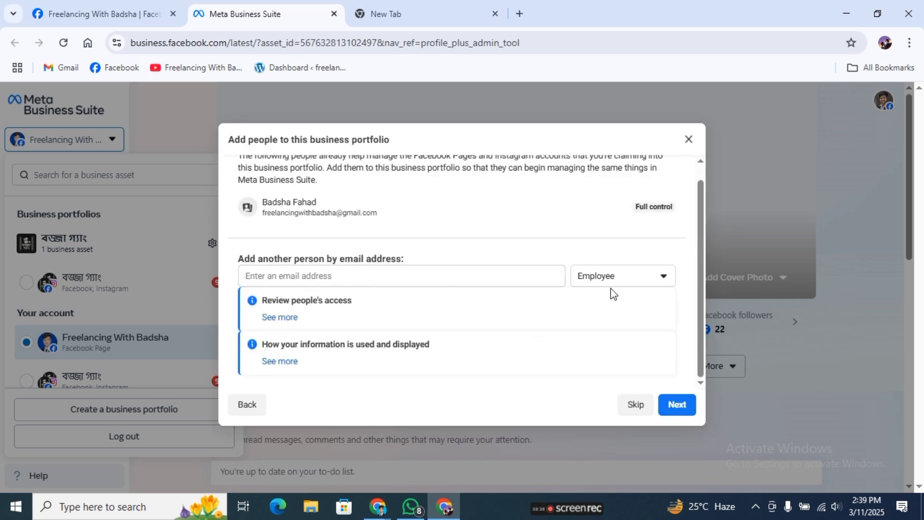
left_click(637, 407)
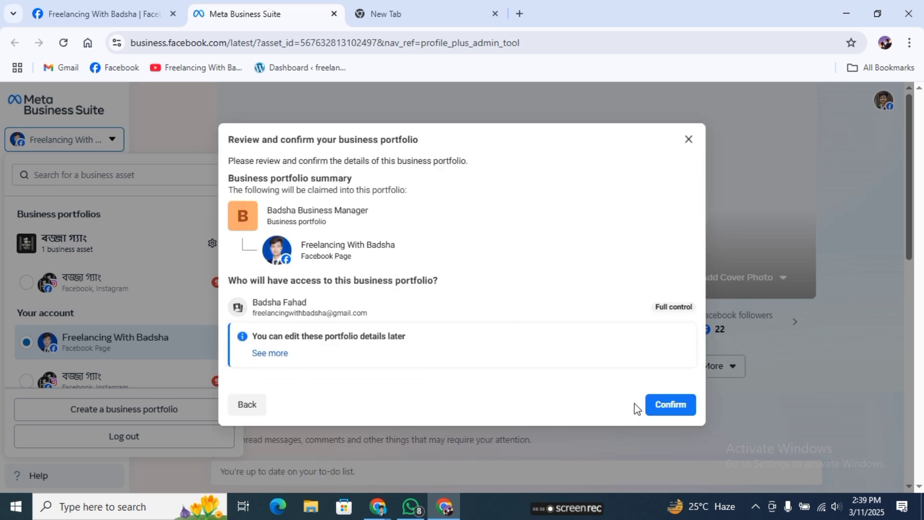
left_click(276, 355)
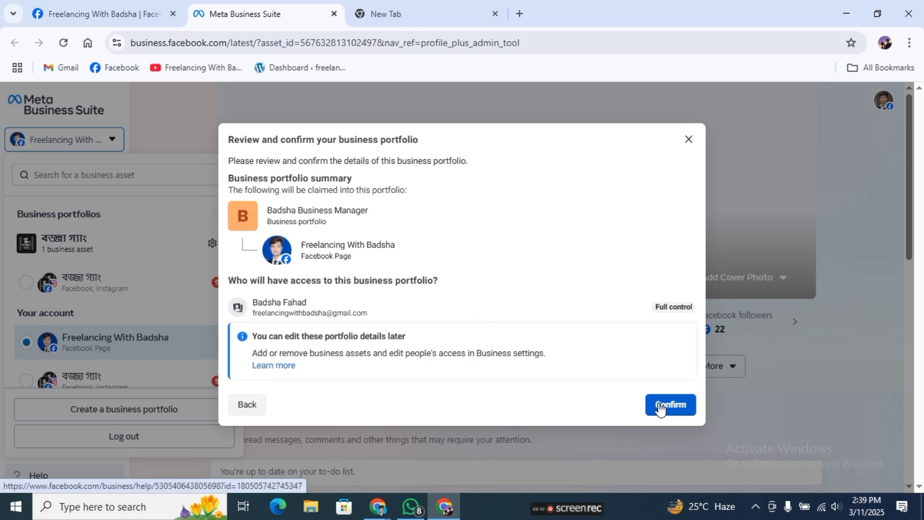
left_click(676, 404)
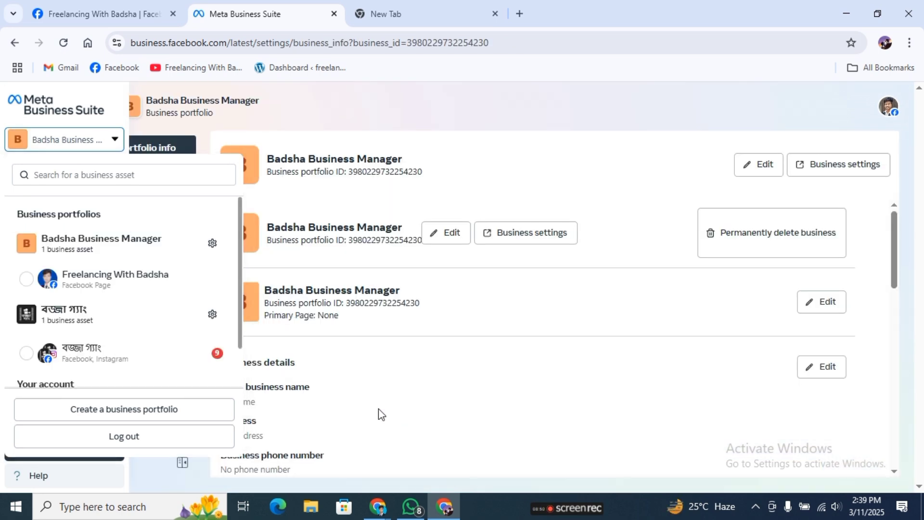
left_click(380, 112)
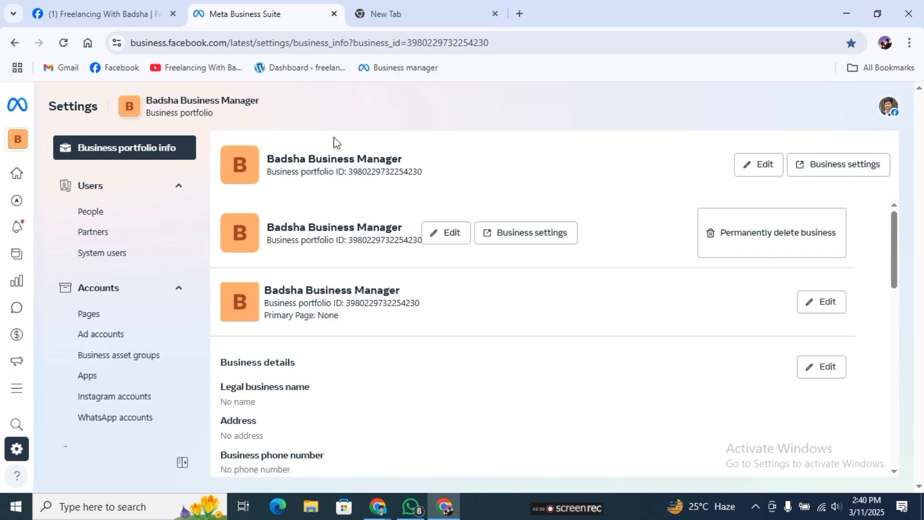
Confirm the business email from the 'Confirm your business email address' message in Gmail's Social tab
left_click(387, 7)
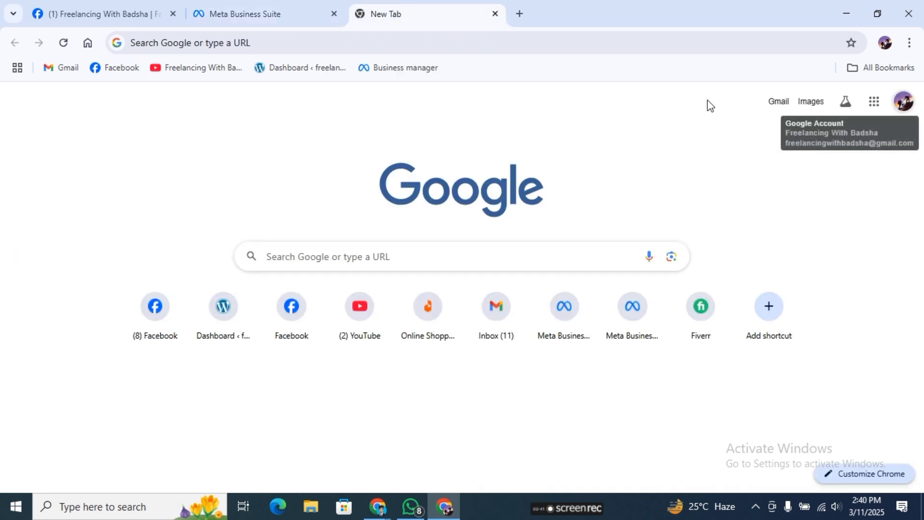
left_click(778, 102)
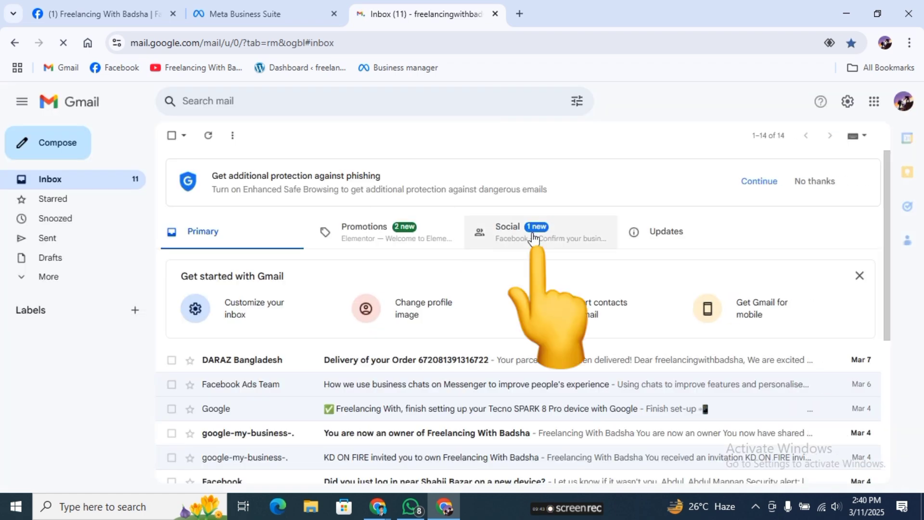
left_click(535, 237)
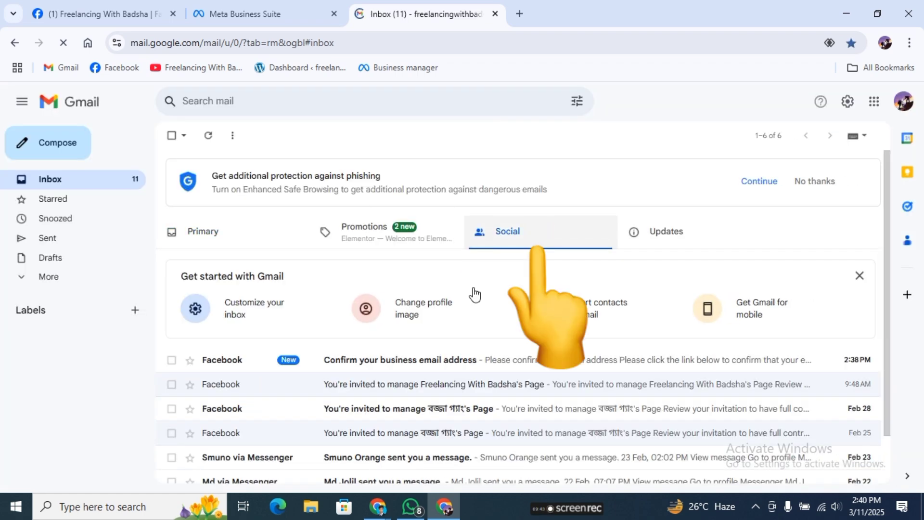
left_click(395, 367)
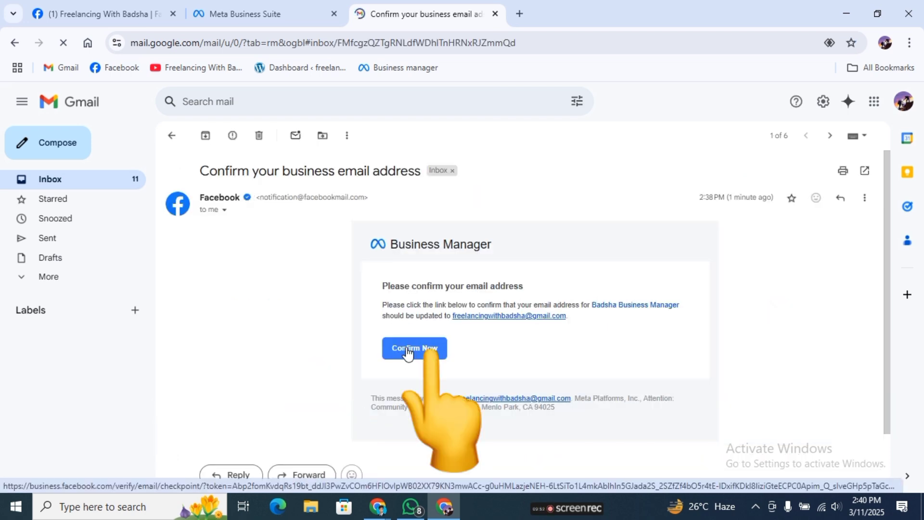
left_click(407, 350)
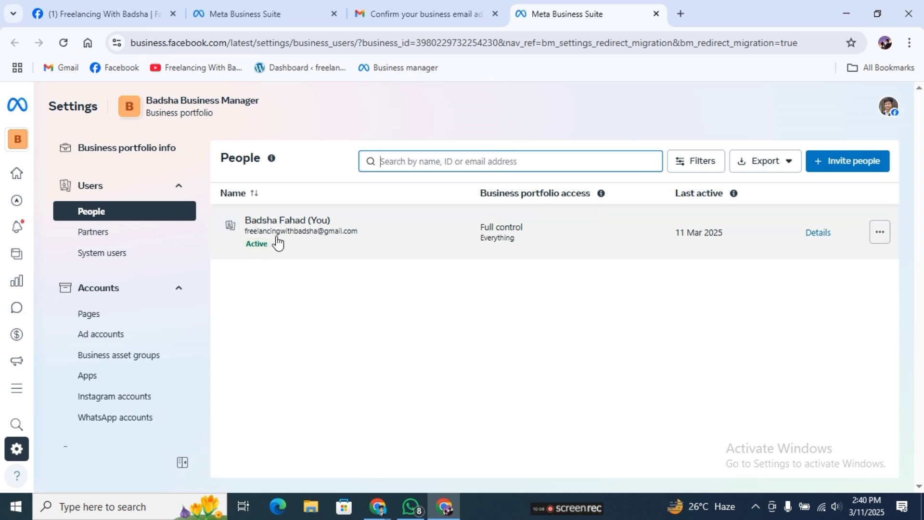
Bookmark the Business Suite settings page and show the portfolio's empty Ad accounts list
key("ctrl+d")
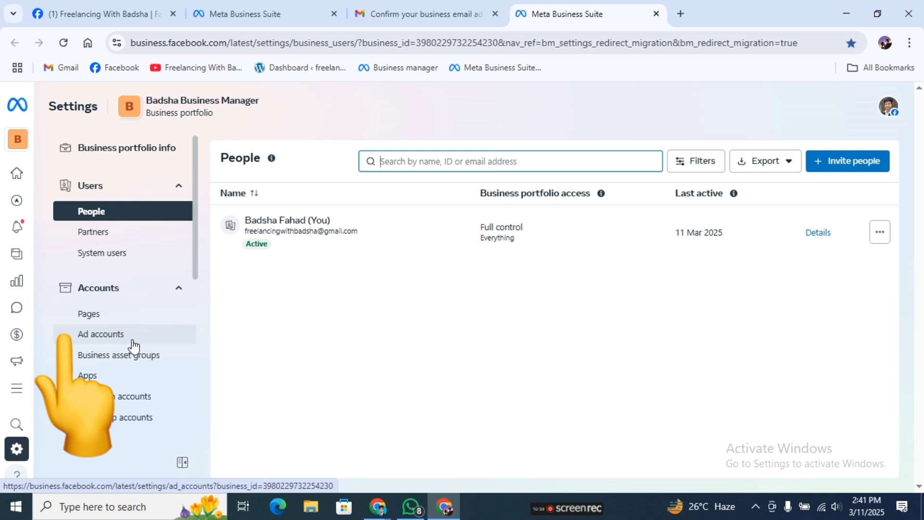
left_click(139, 343)
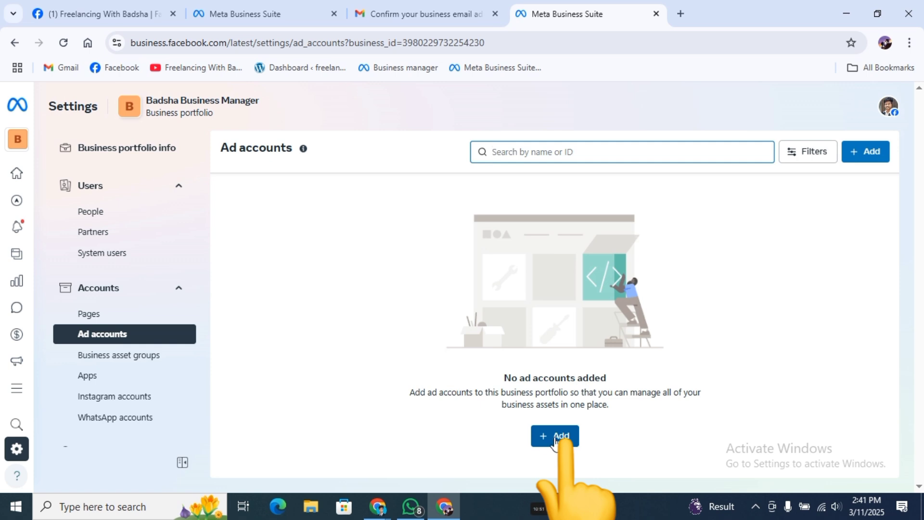
Start a new ad account named 'Badsha Ad Acccount' and bring up its time zone list
left_click(554, 437)
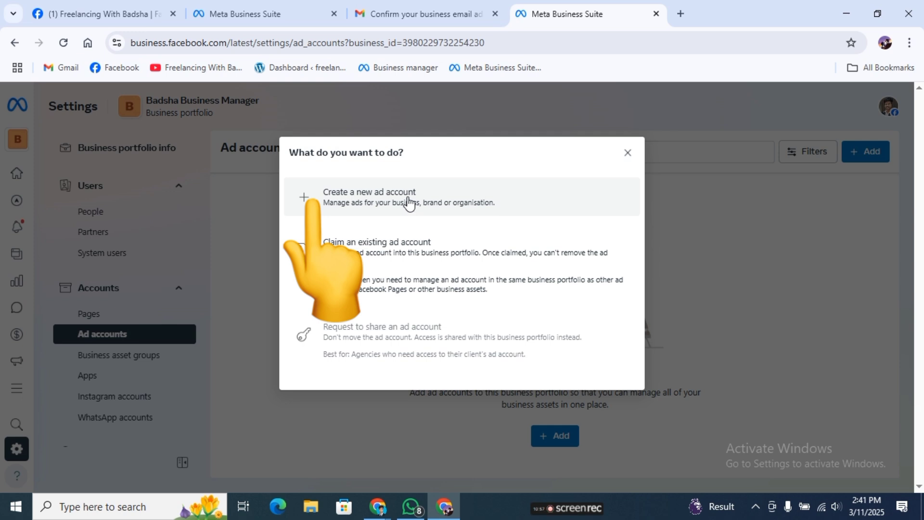
left_click(408, 205)
left_click(424, 193)
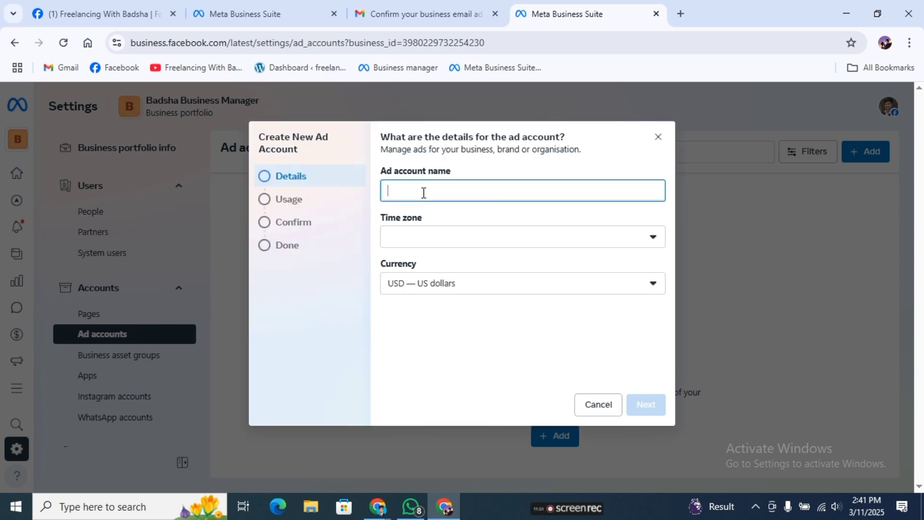
type("Badsha Ad Acccount")
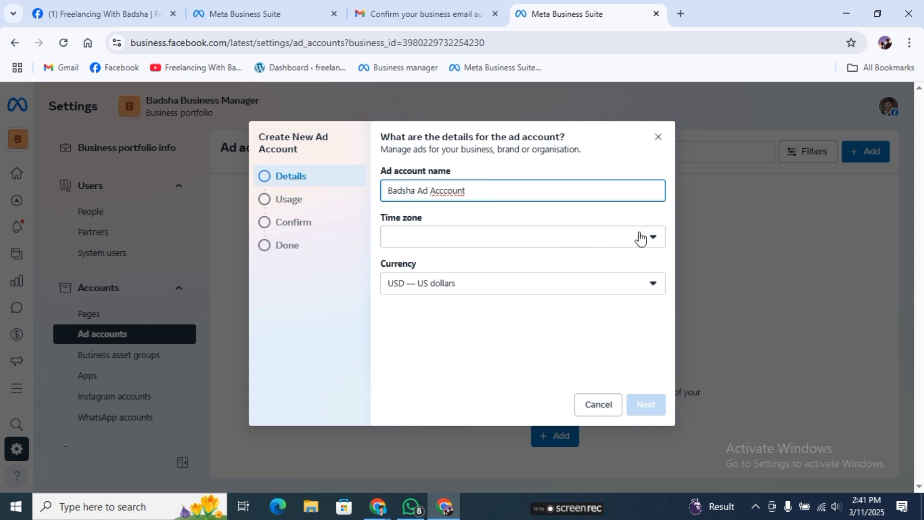
left_click(436, 238)
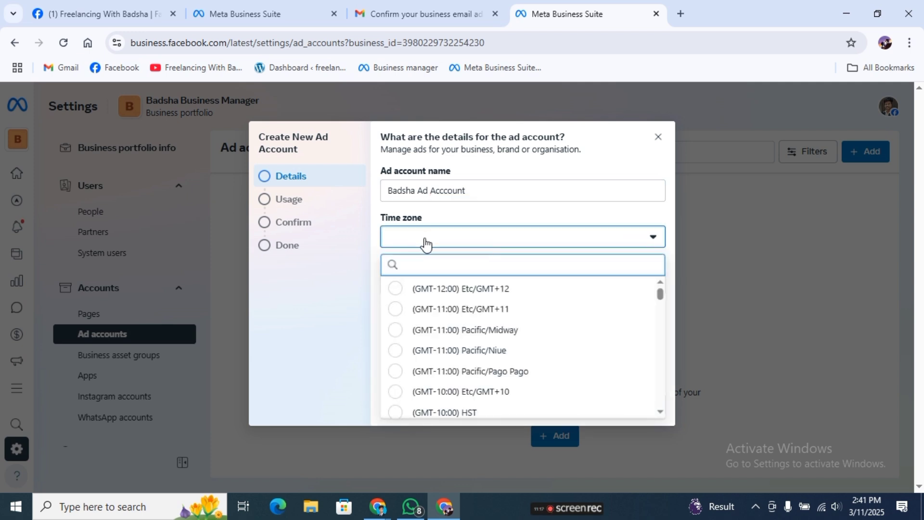
type("1")
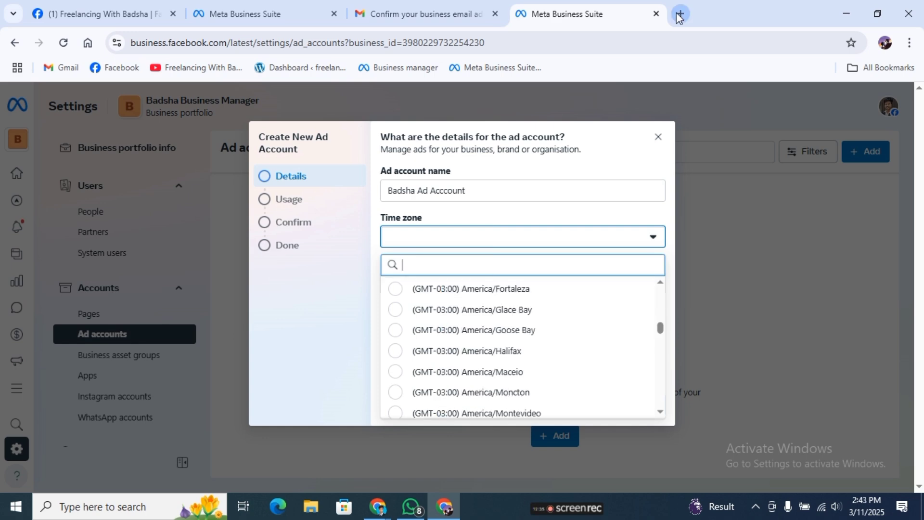
left_click(681, 14)
Search Google for 'bangladesh time zone' and select the (GMT+6) offset to copy
left_click(502, 47)
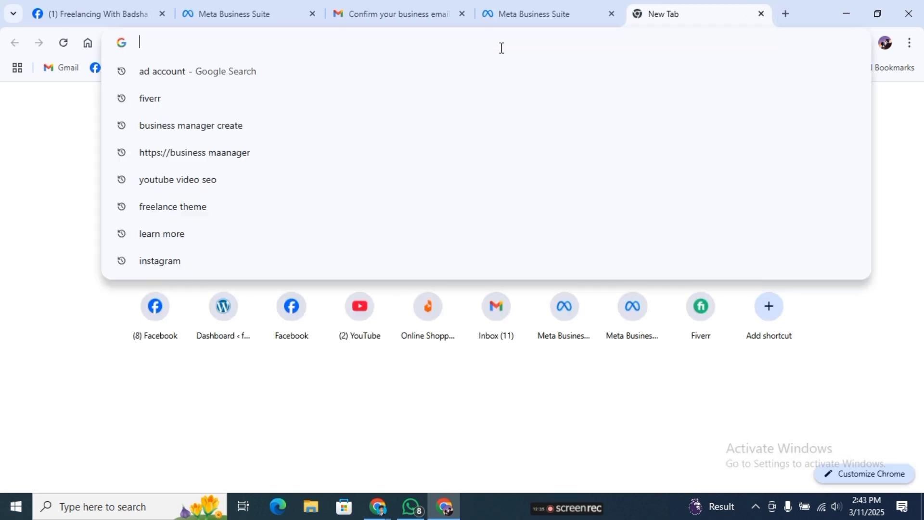
type("bangla")
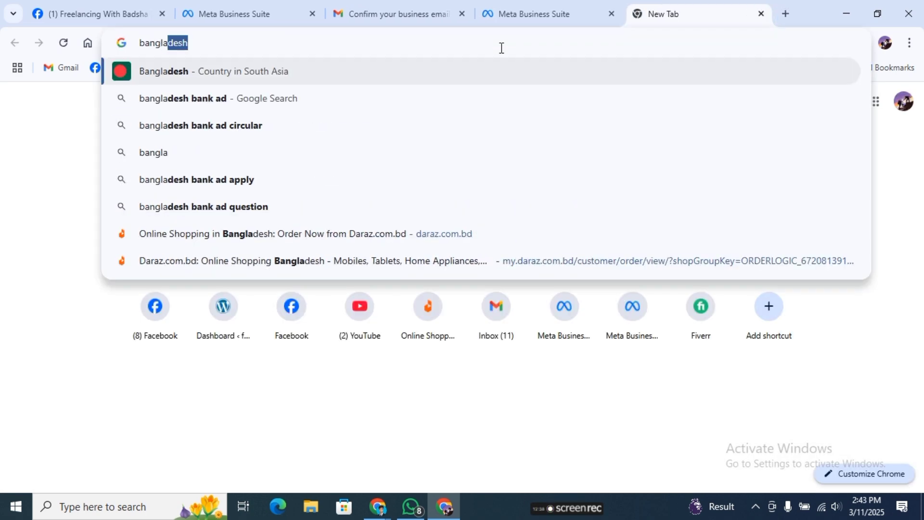
type("desh ti")
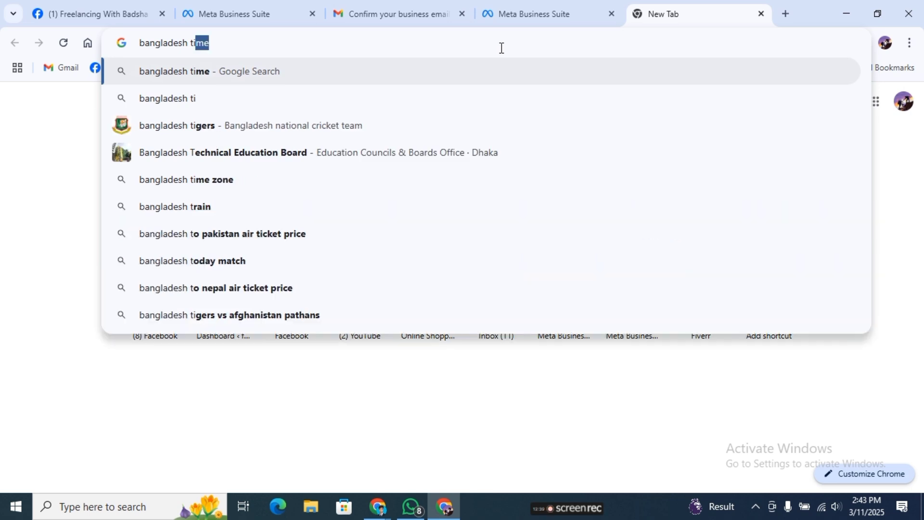
type("me zone")
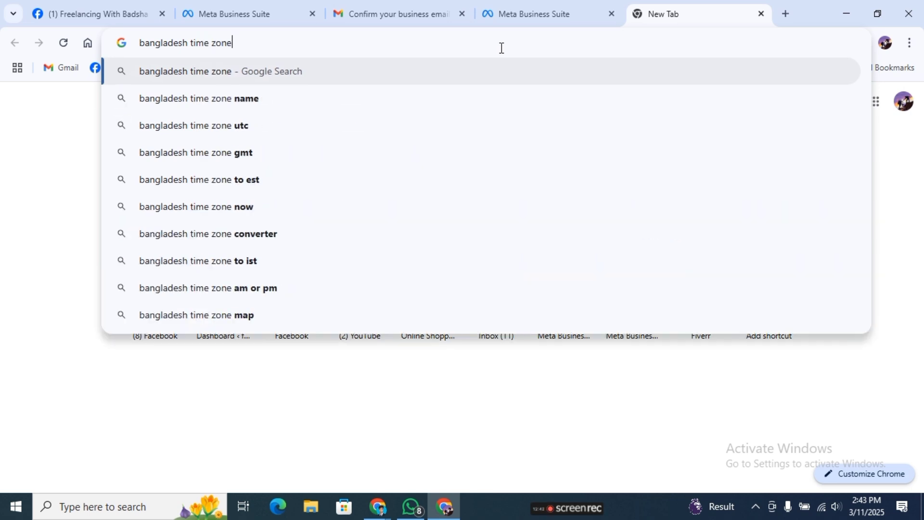
key("Return")
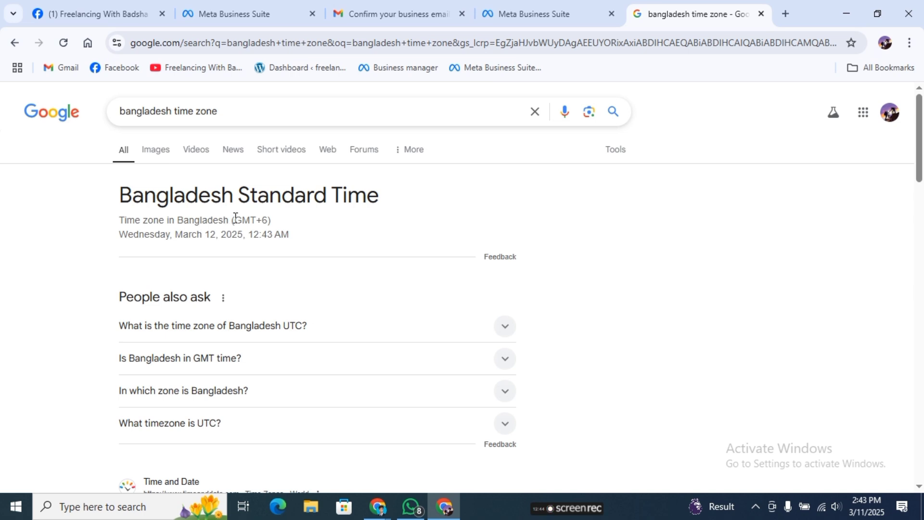
left_click_drag(233, 219, 275, 221)
key("ctrl+c")
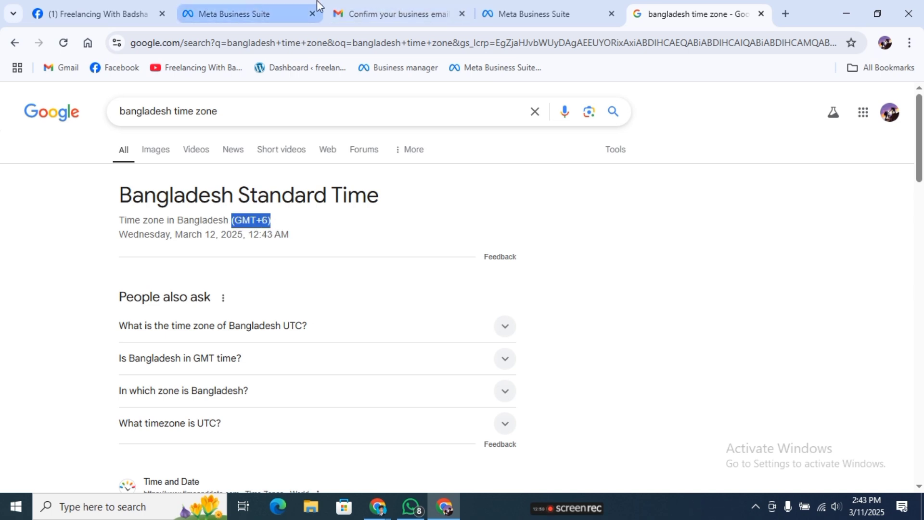
Paste (GMT+6) into the time zone search and settle on (GMT+06:00) Etc/GMT-6 with USD currency
left_click(561, 7)
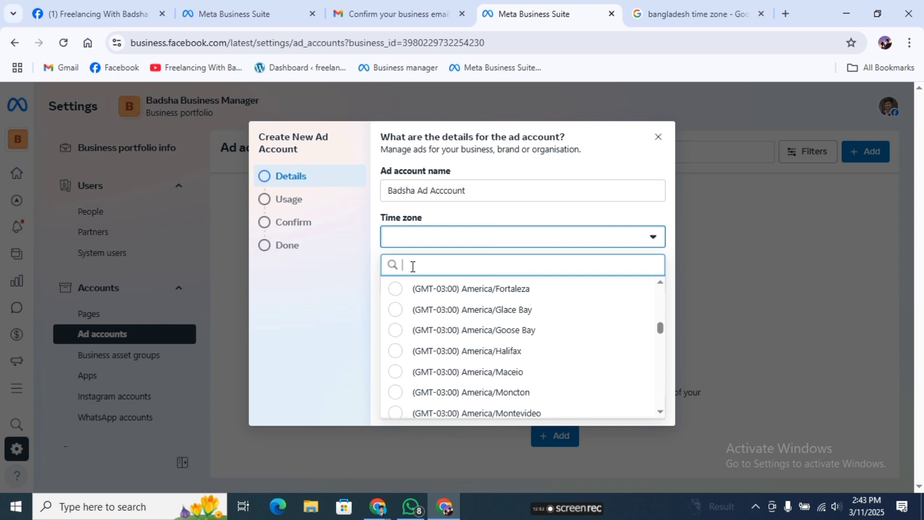
key("ctrl+v")
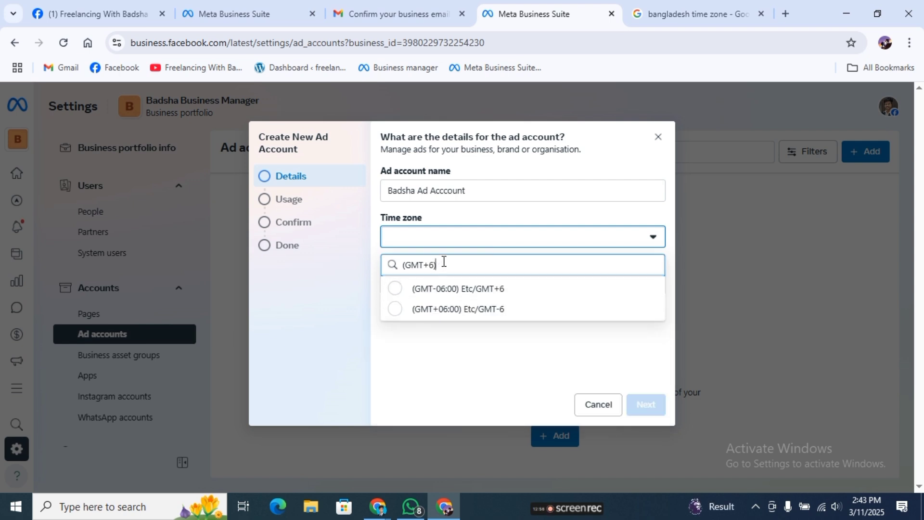
left_click(376, 274)
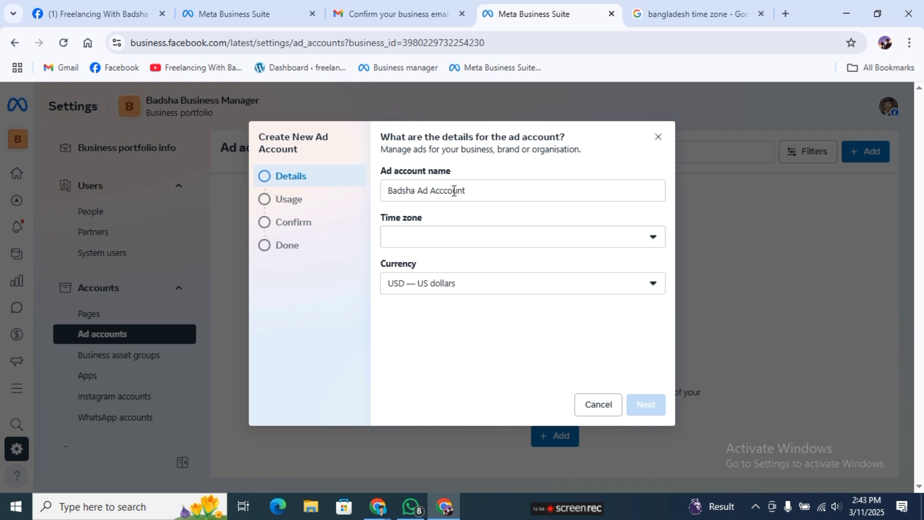
left_click(698, 14)
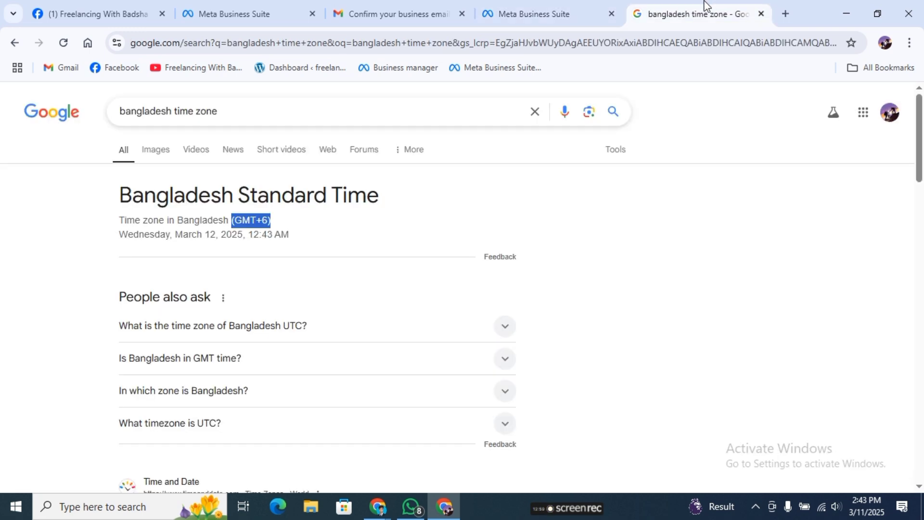
left_click(284, 223)
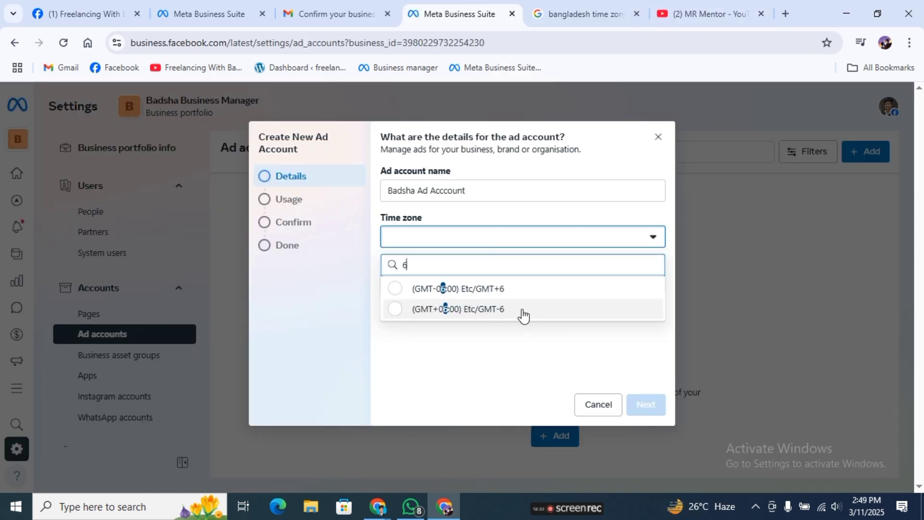
left_click(523, 313)
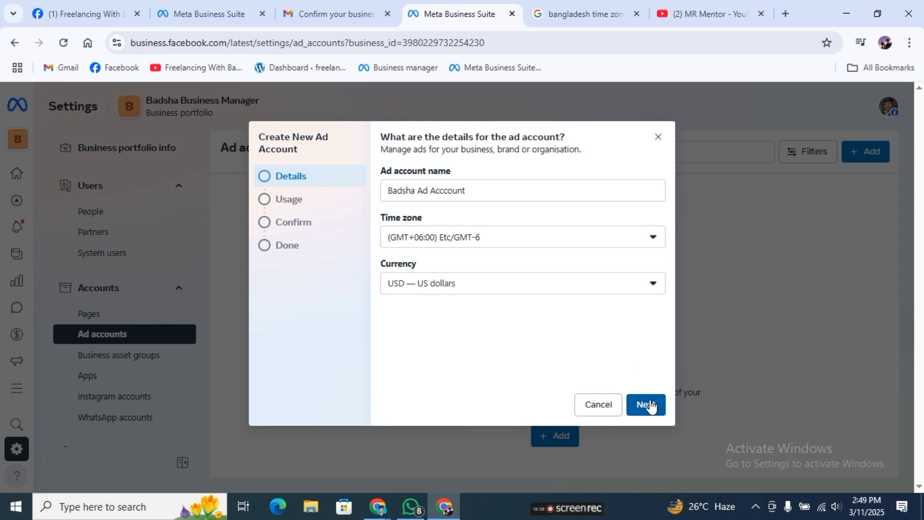
Create the ad account for 'My business', accepting the terms and advertising policies
left_click(650, 405)
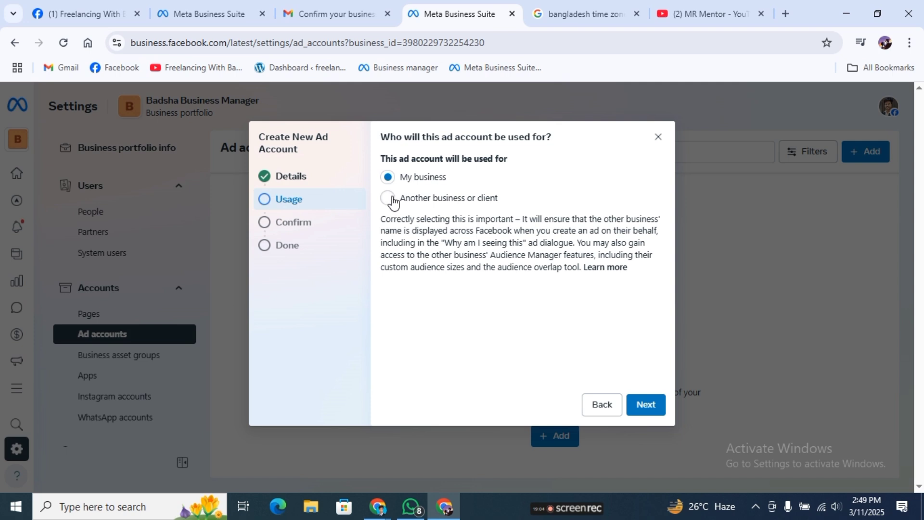
left_click(646, 406)
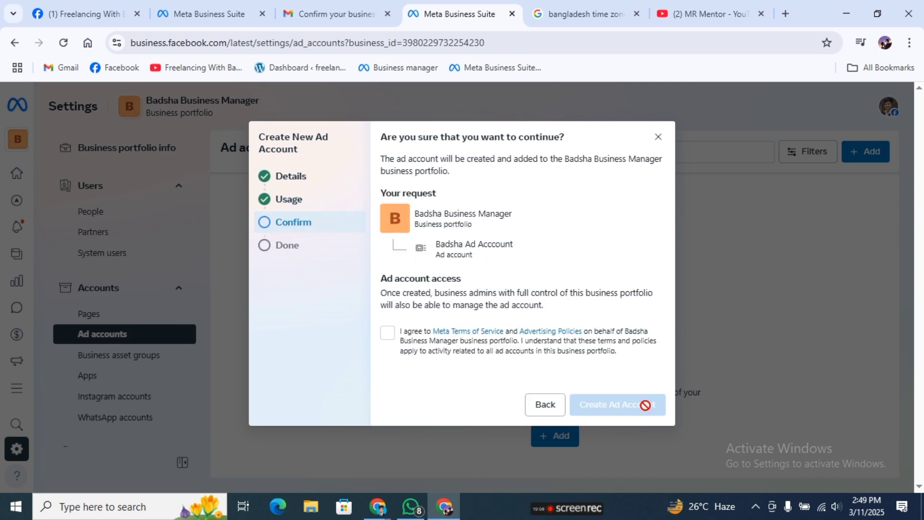
left_click(388, 333)
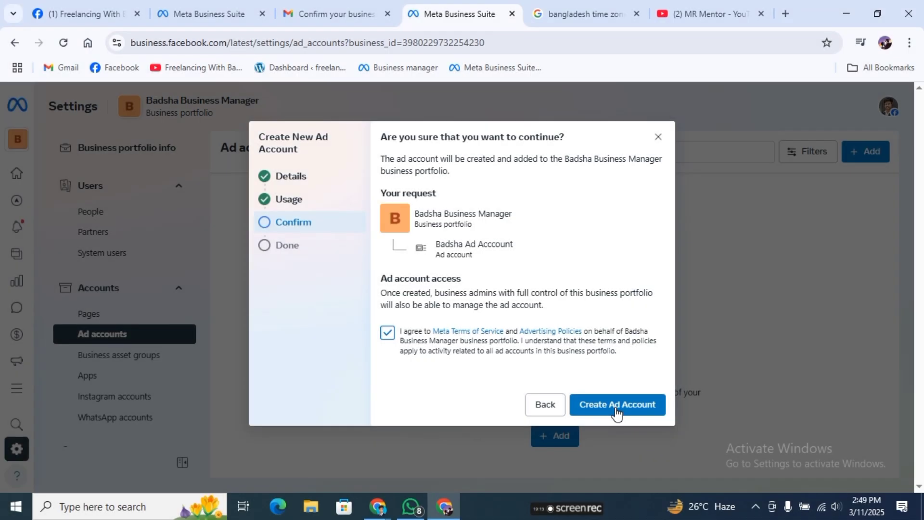
left_click(616, 409)
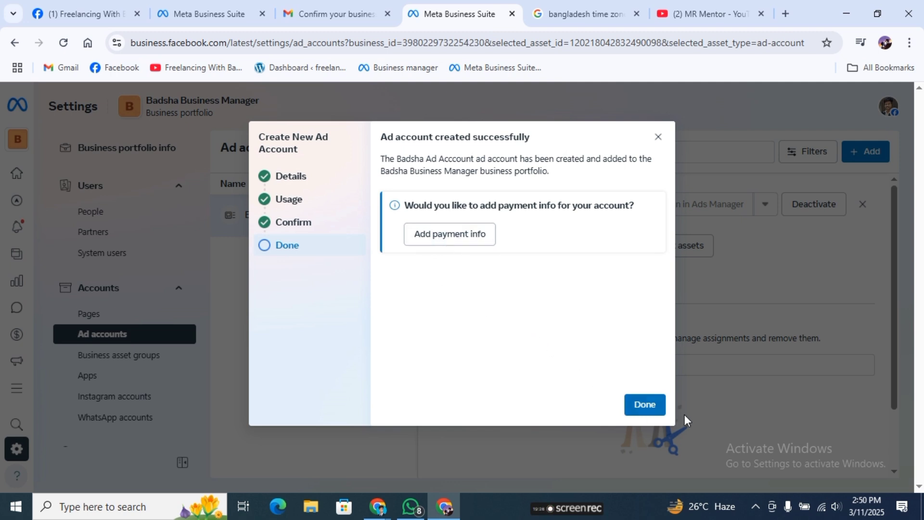
Close the ad account success message and view the new ad account
left_click(638, 407)
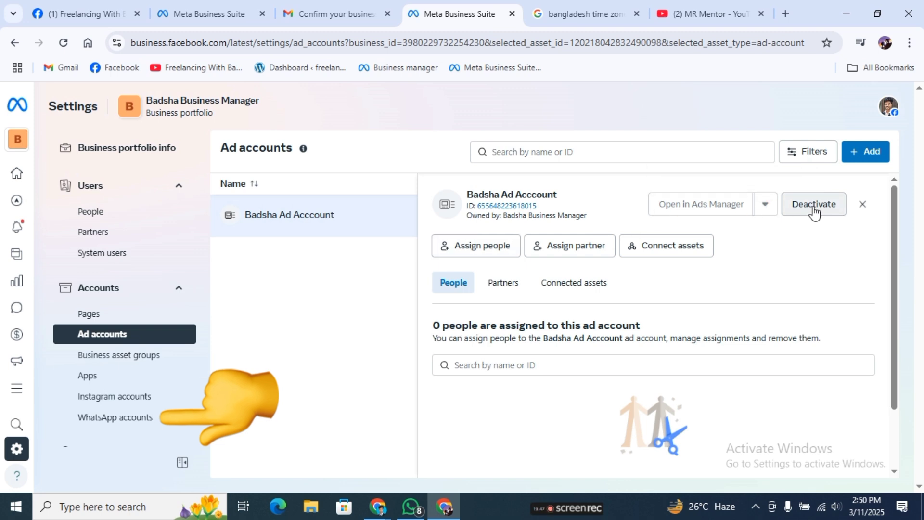
scroll(538, 323, "down", 2)
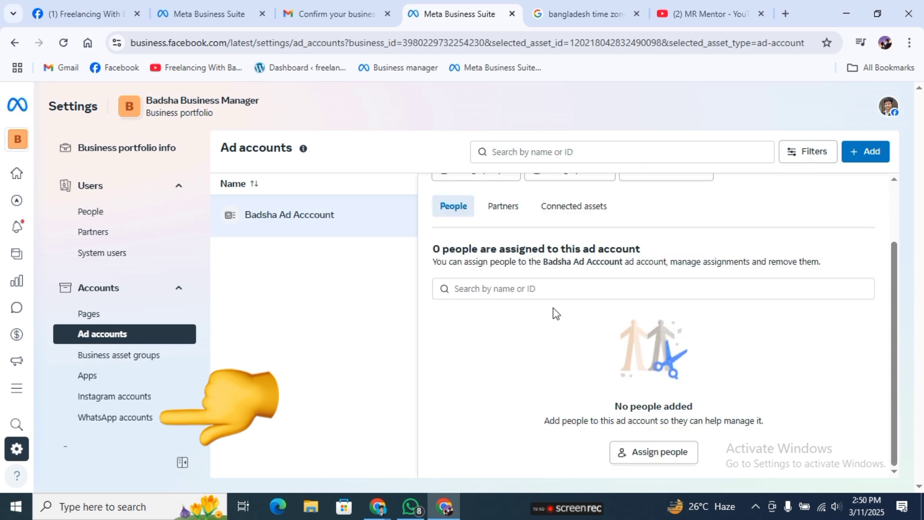
scroll(544, 308, "up", 2)
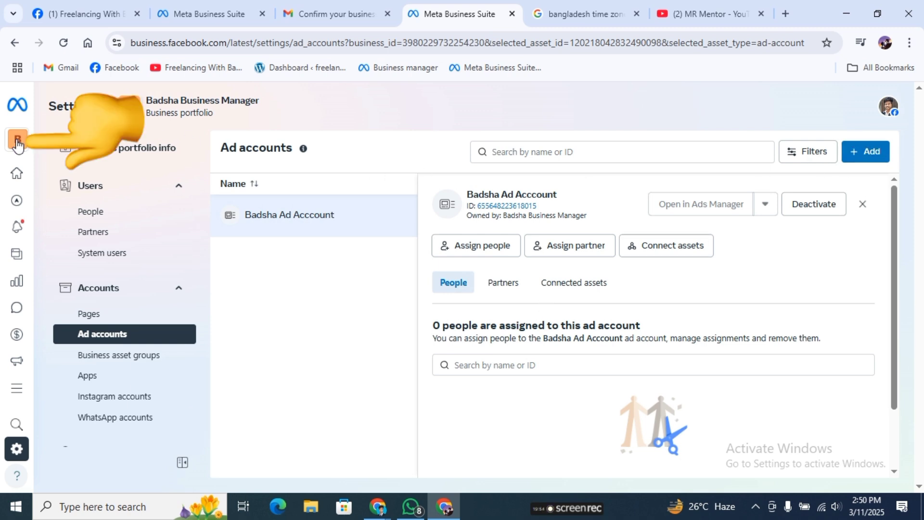
mouse_move(20, 179)
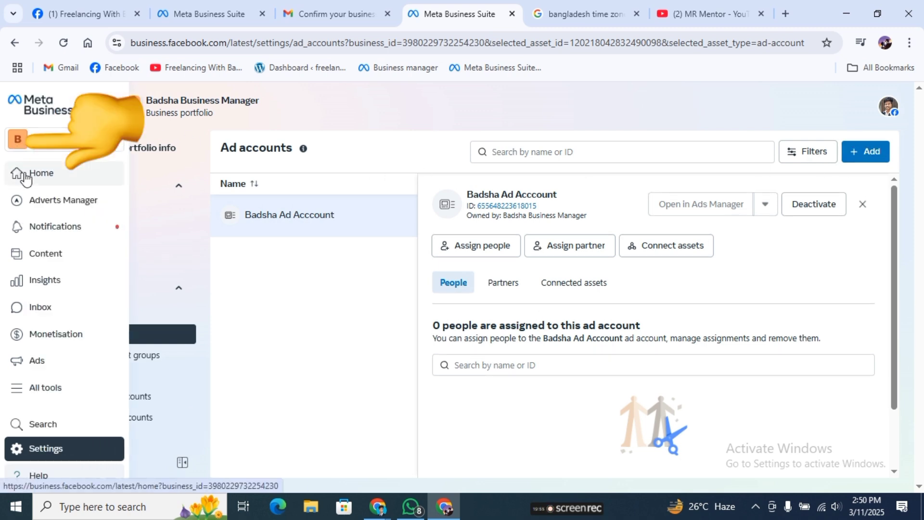
left_click(22, 178)
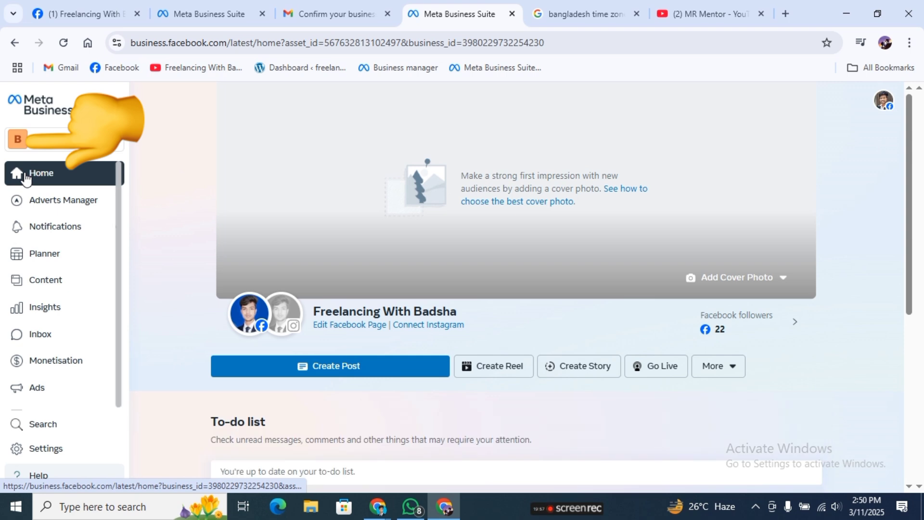
mouse_move(54, 211)
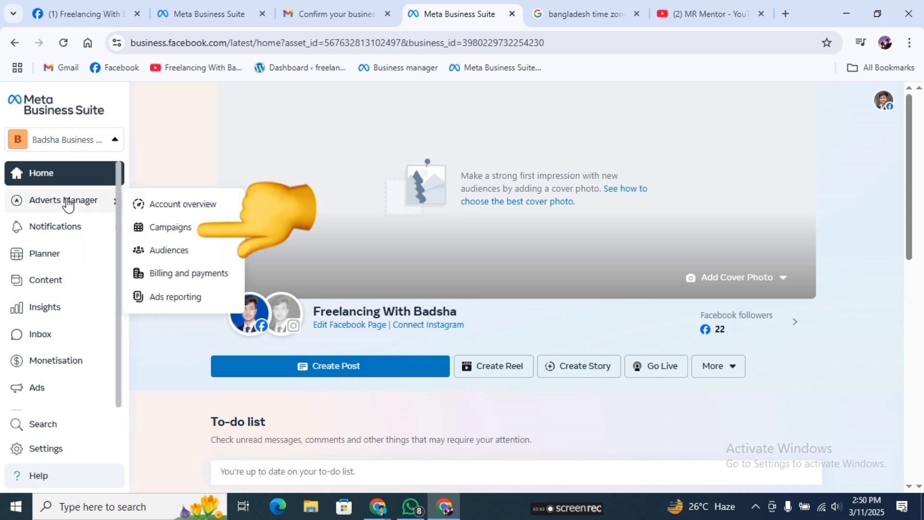
left_click(199, 206)
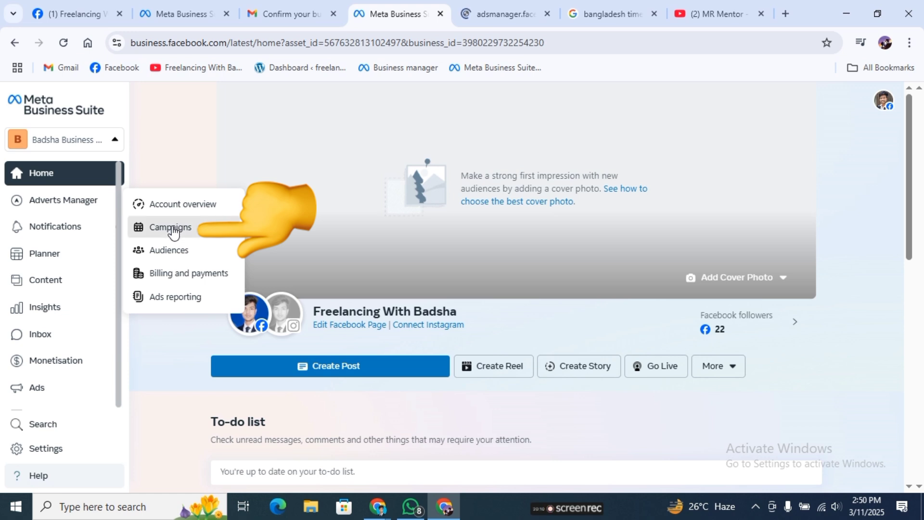
Open the ad account's campaigns and close the duplicate Ads Manager and search tabs
left_click(173, 232)
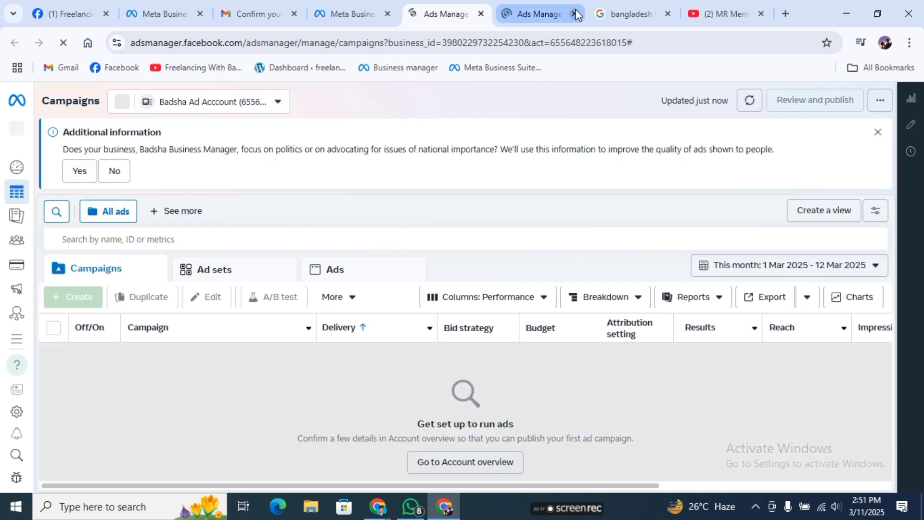
left_click(574, 14)
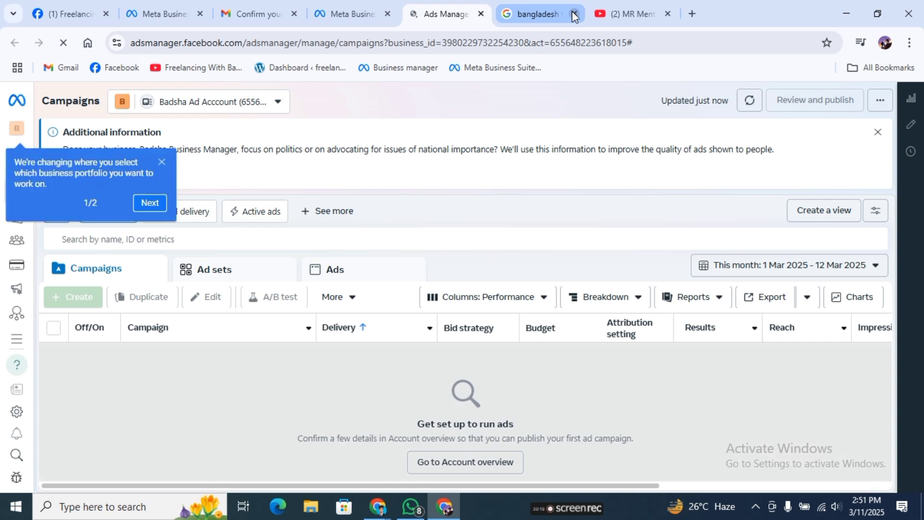
left_click(575, 14)
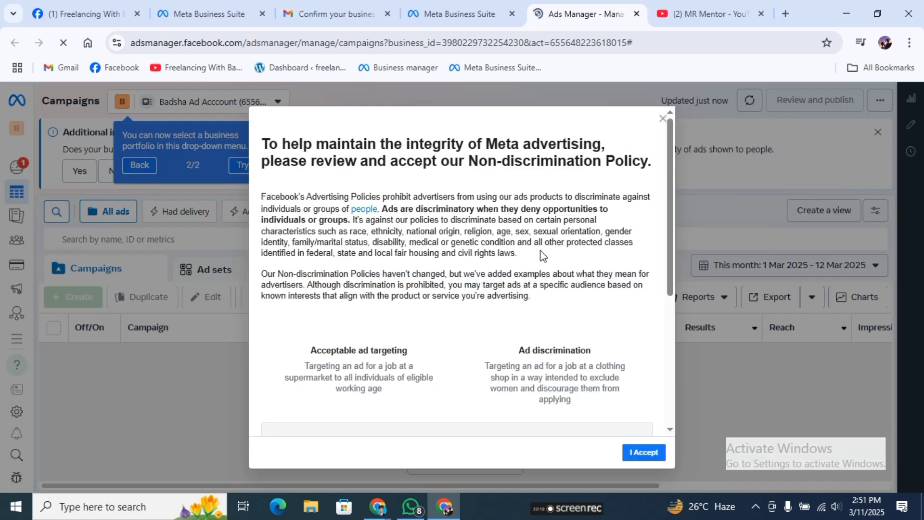
Accept the Non-discrimination Policy on the Campaigns page
scroll(562, 377, "down", 4)
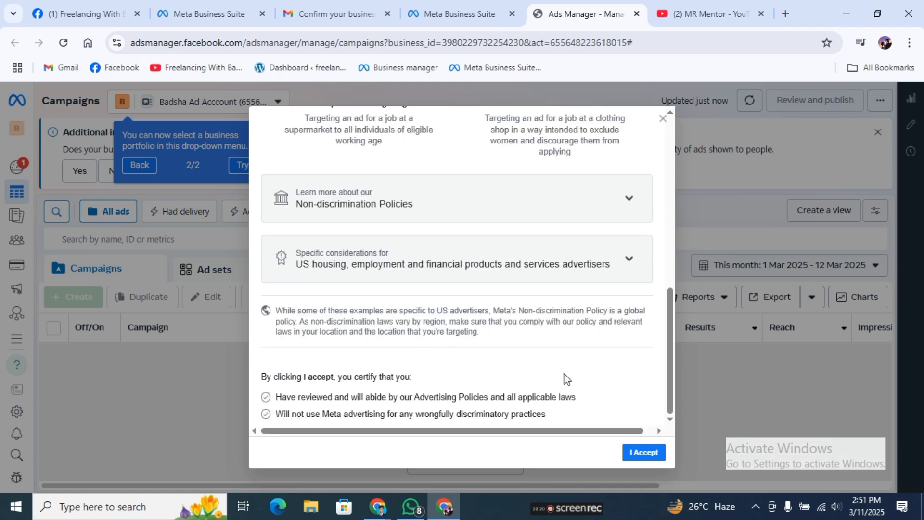
scroll(457, 337, "up", 4)
scroll(460, 311, "up", 3)
left_click(644, 452)
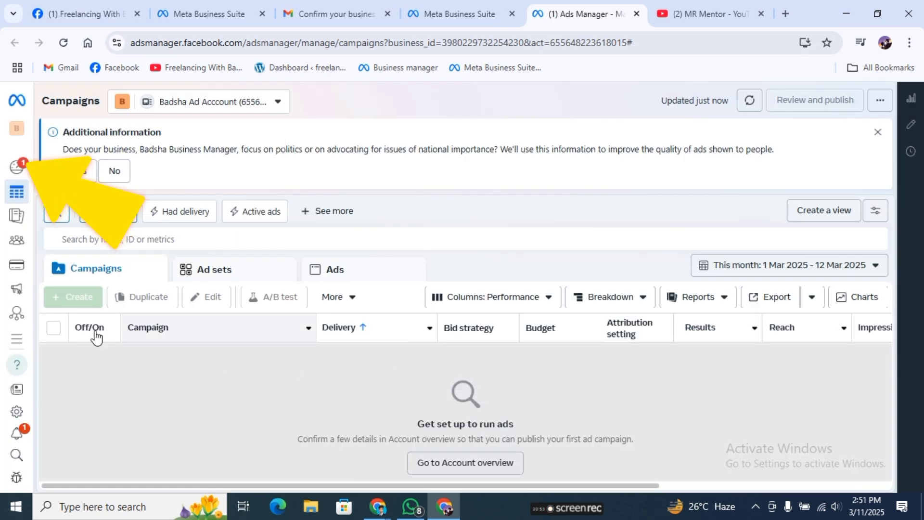
mouse_move(25, 170)
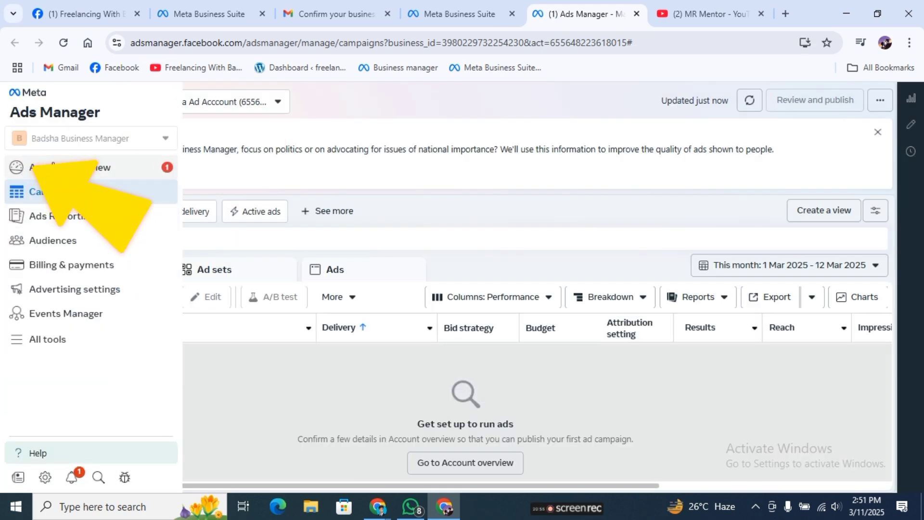
In the account overview, confirm the business's Facebook Page for running ads
left_click(104, 173)
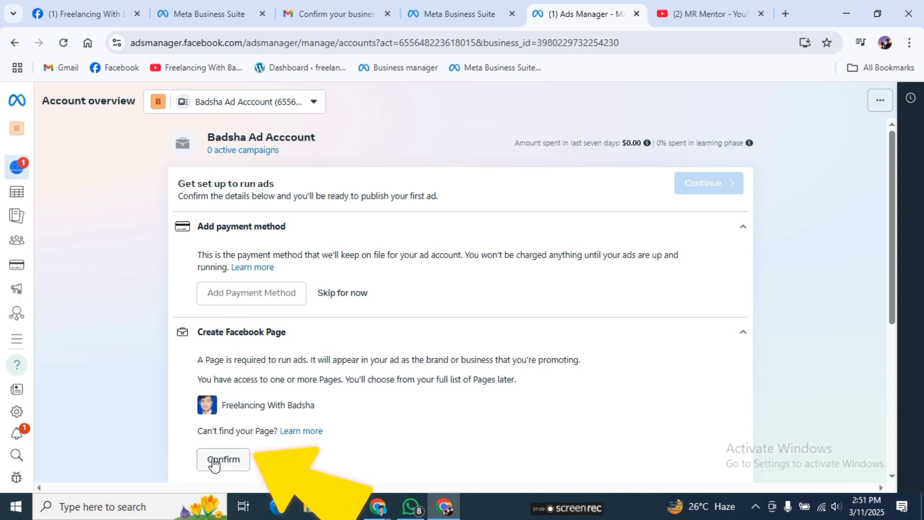
scroll(212, 462, "down", 3)
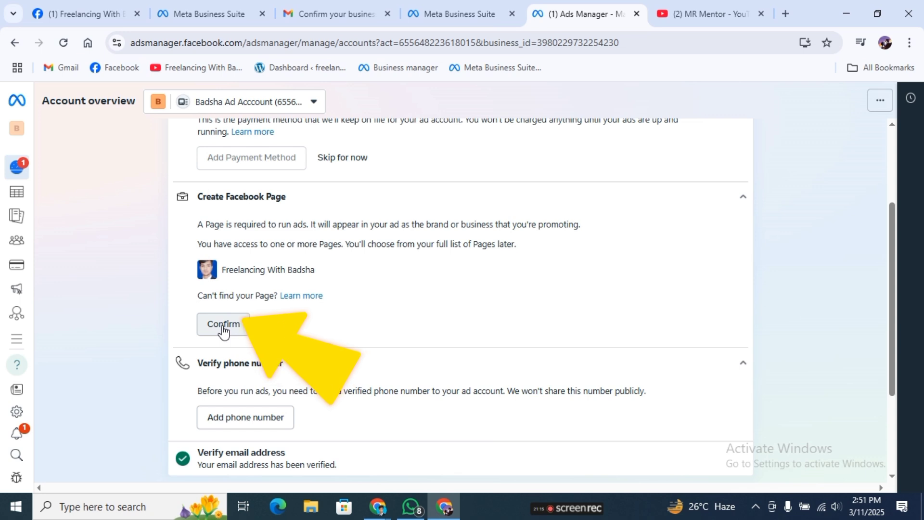
left_click(231, 330)
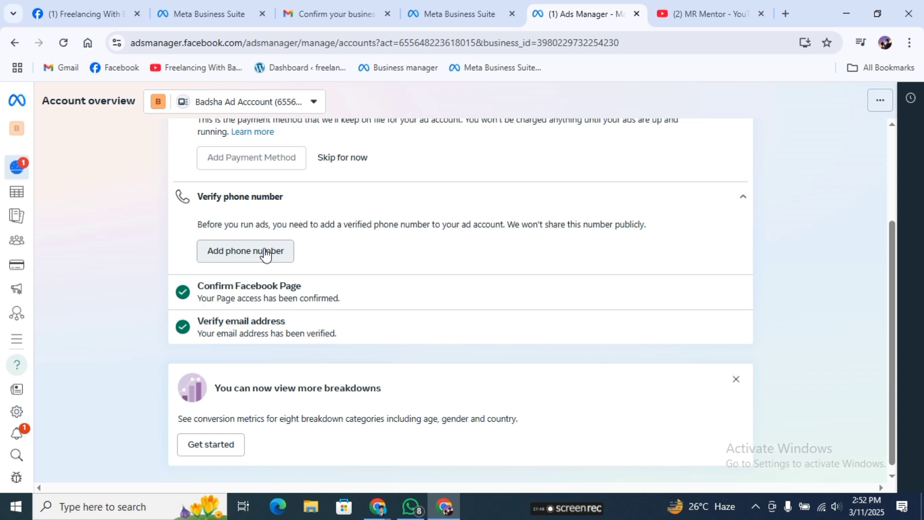
Add the Bangladesh (+880) mobile number to the ad account and submit it
left_click(266, 255)
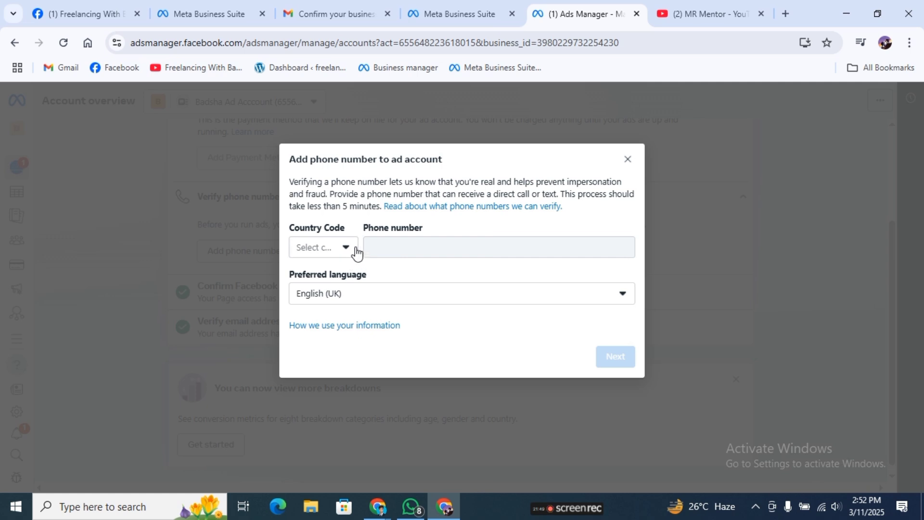
left_click(347, 249)
scroll(346, 380, "down", 10)
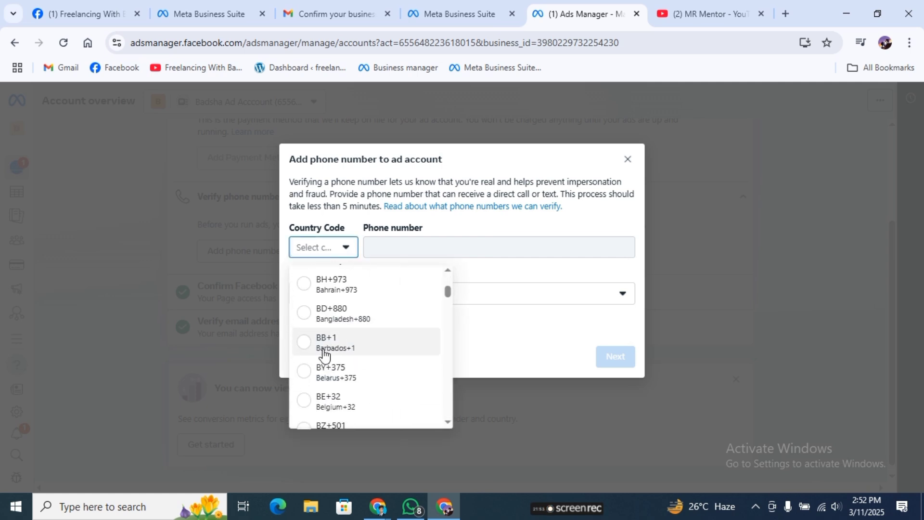
left_click(310, 320)
left_click(383, 247)
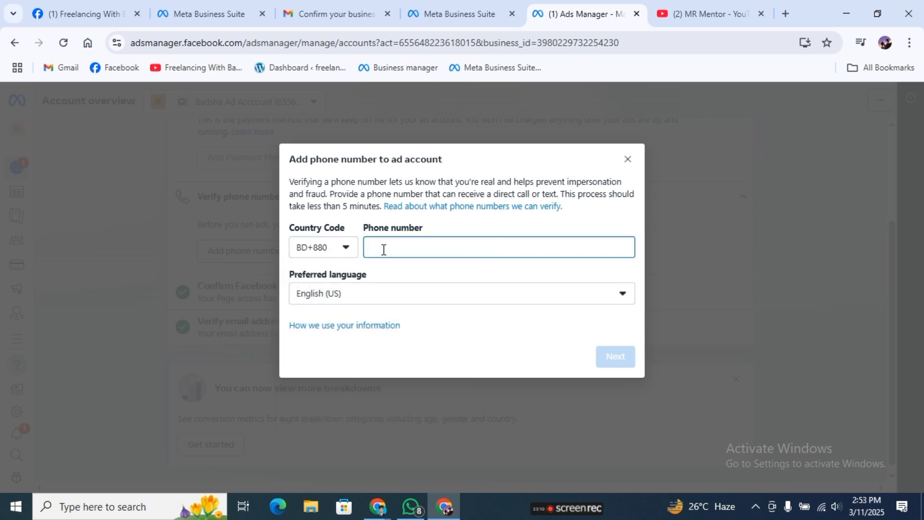
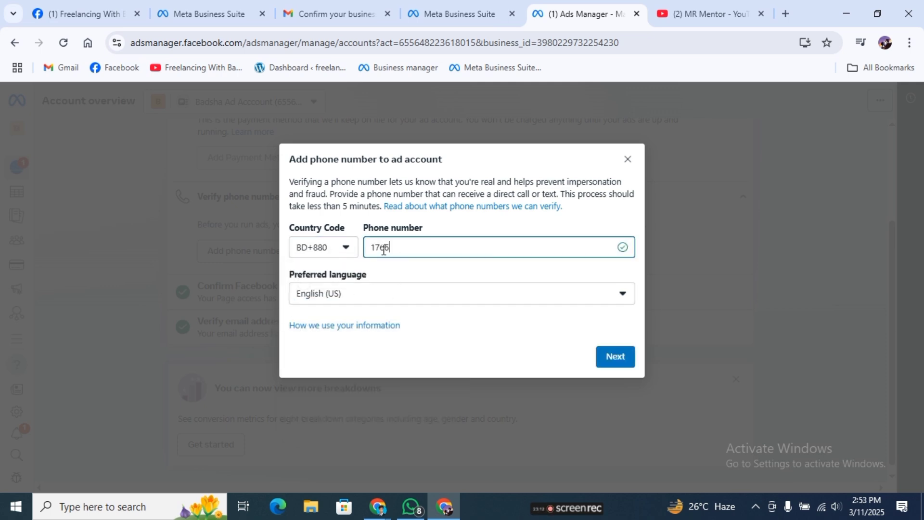
left_click(618, 357)
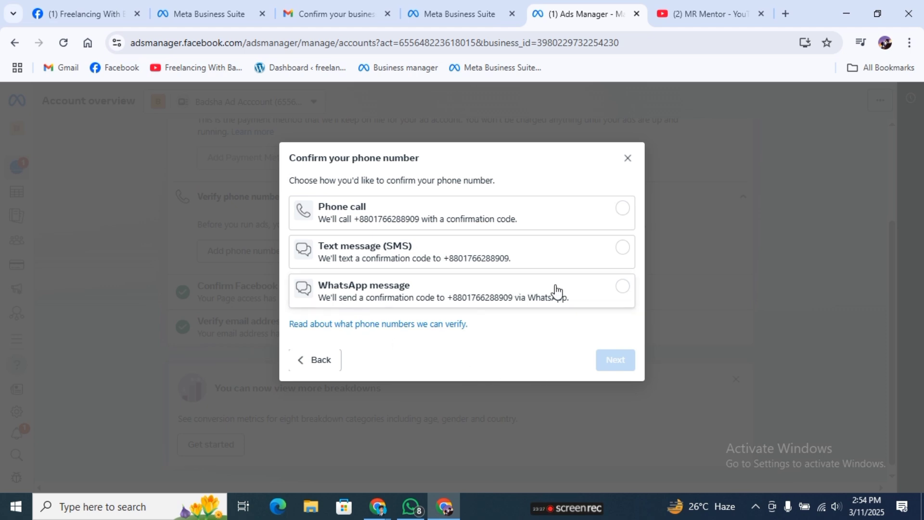
Confirm the number with the code received by WhatsApp message
left_click(620, 289)
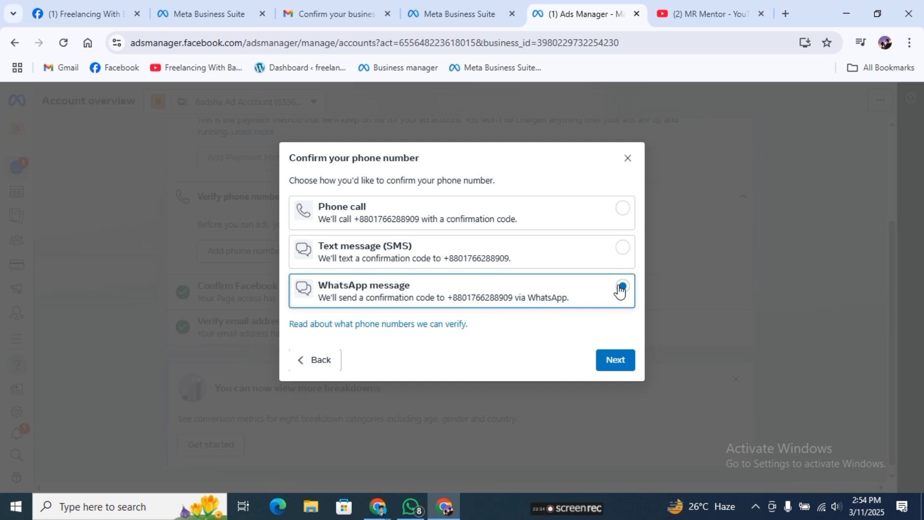
left_click(617, 360)
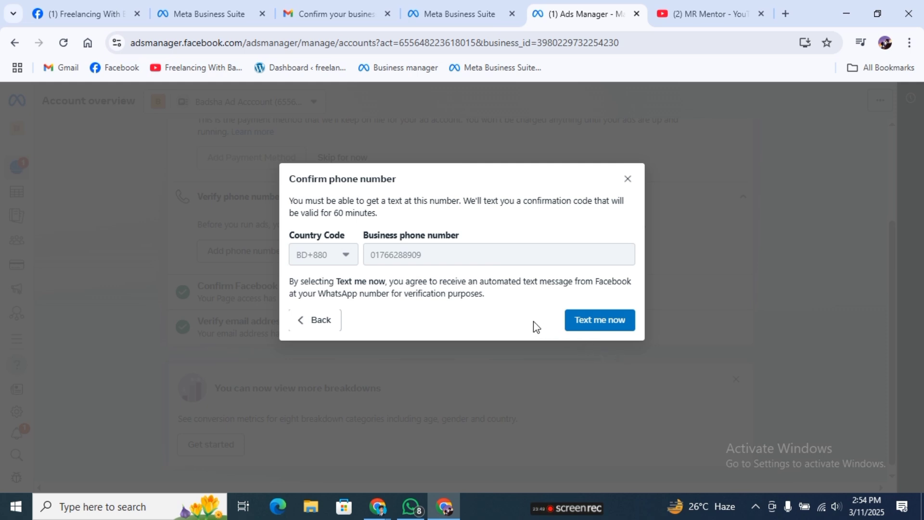
left_click(606, 322)
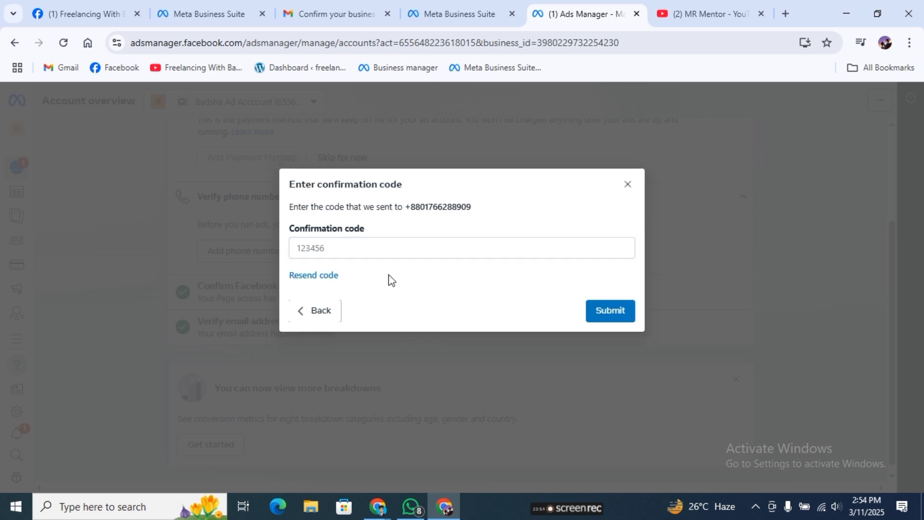
left_click(327, 247)
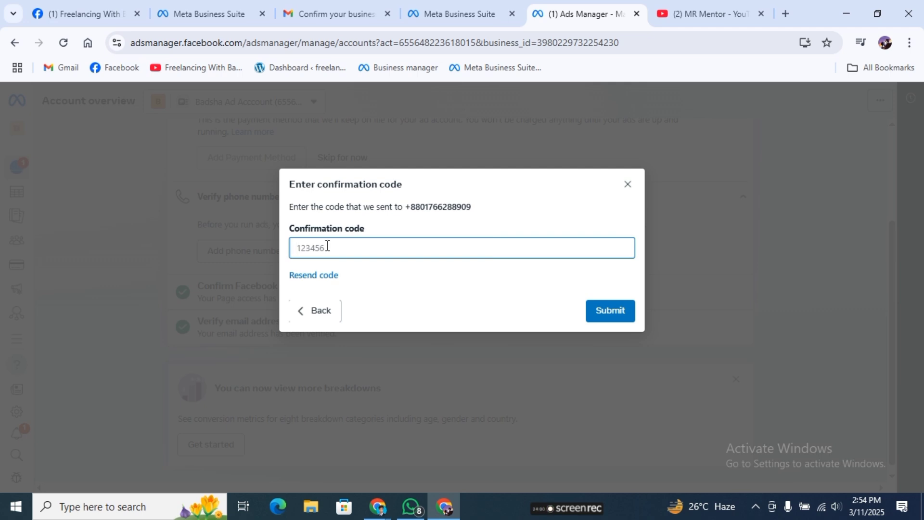
left_click(611, 310)
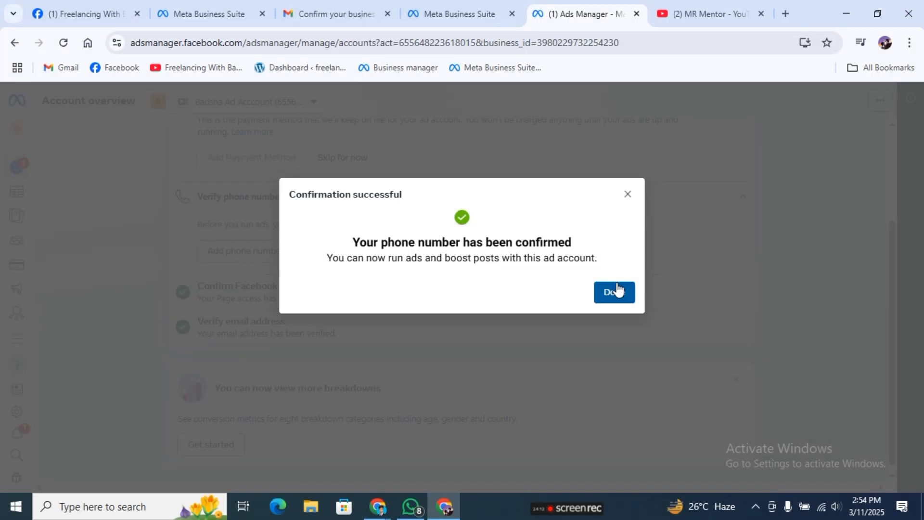
Dismiss the phone-confirmed message and open the urgent portfolio restriction notice from notifications
left_click(618, 290)
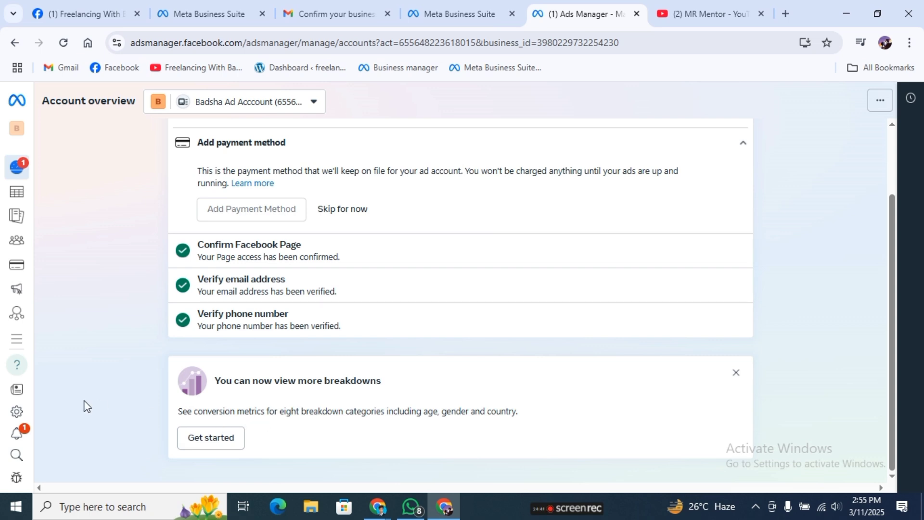
left_click(17, 436)
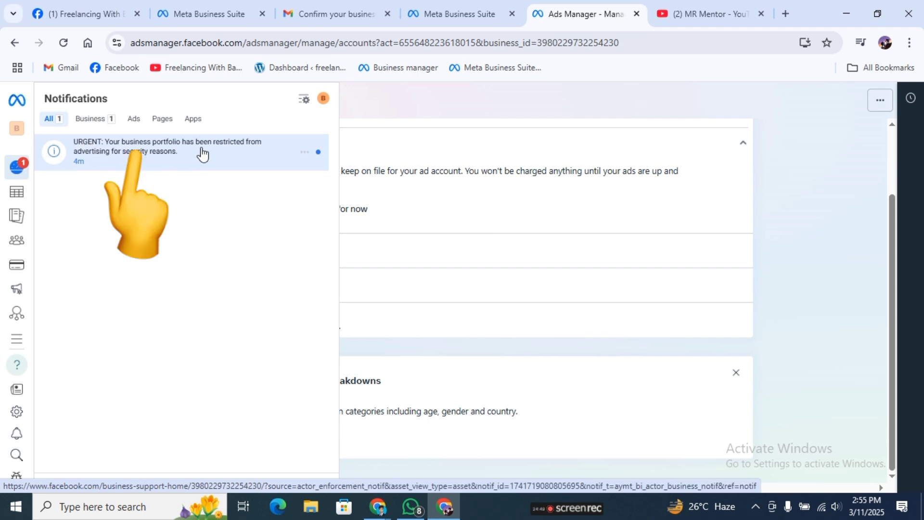
left_click(142, 153)
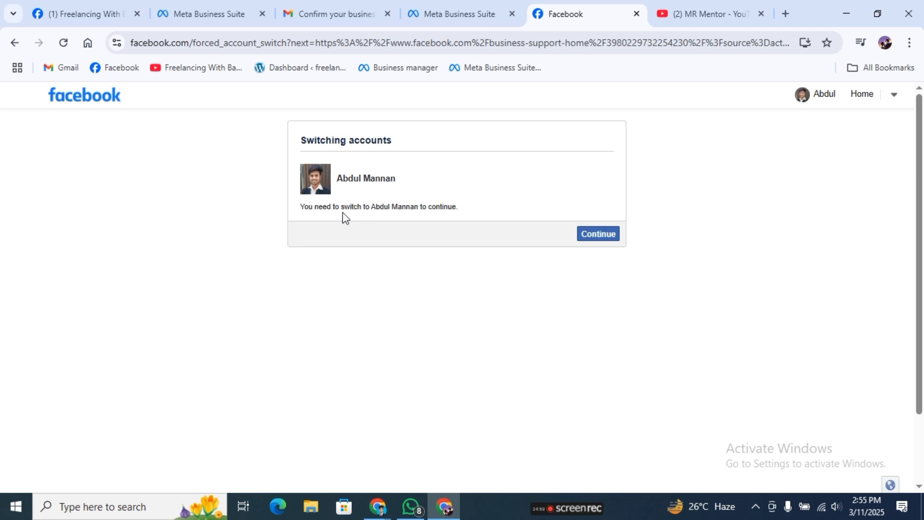
Switch to the required account and request a review of the restricted portfolio
left_click(601, 241)
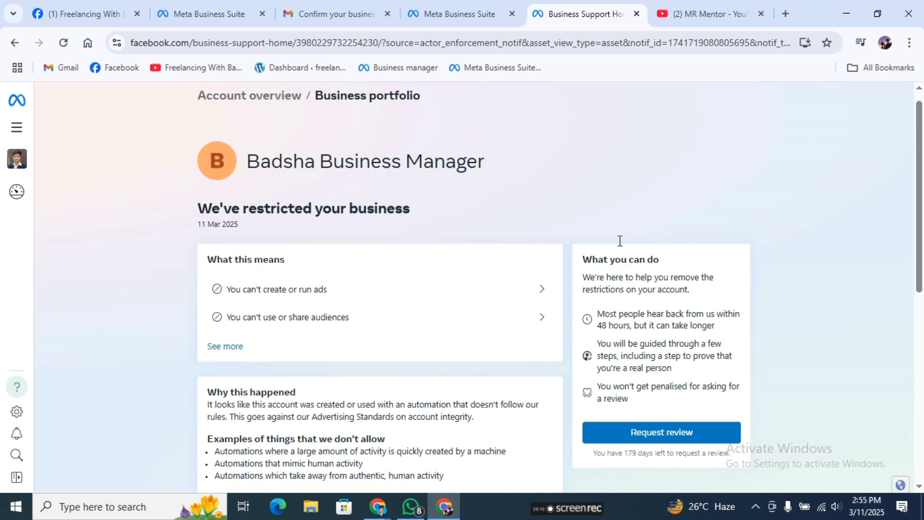
scroll(621, 241, "down", 3)
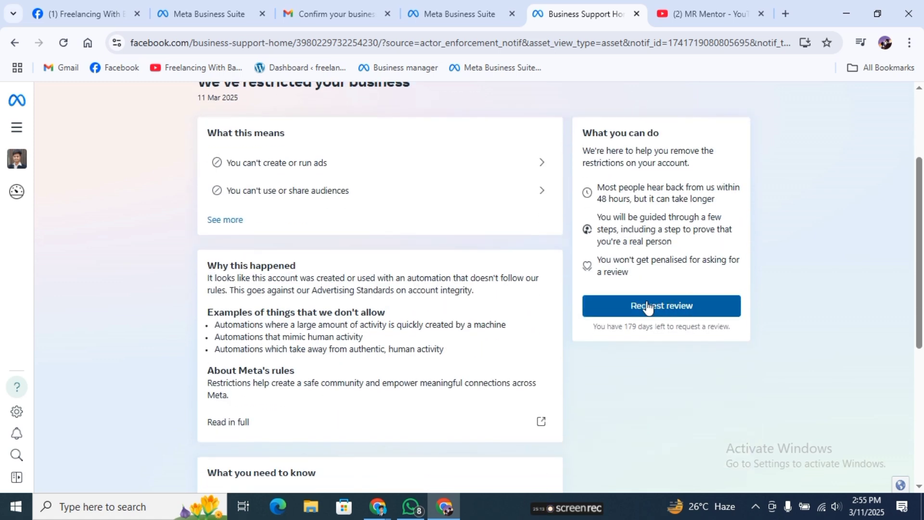
scroll(421, 260, "up", 4)
scroll(318, 227, "down", 2)
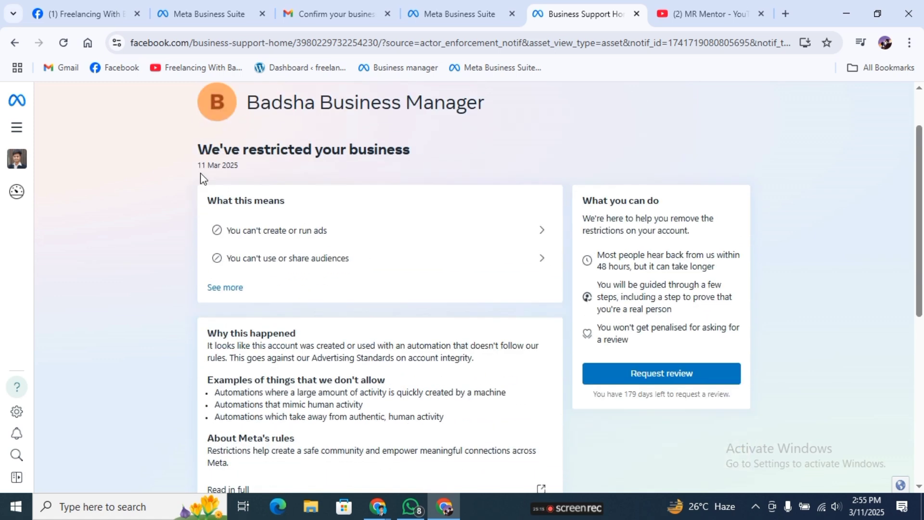
left_click_drag(196, 149, 438, 168)
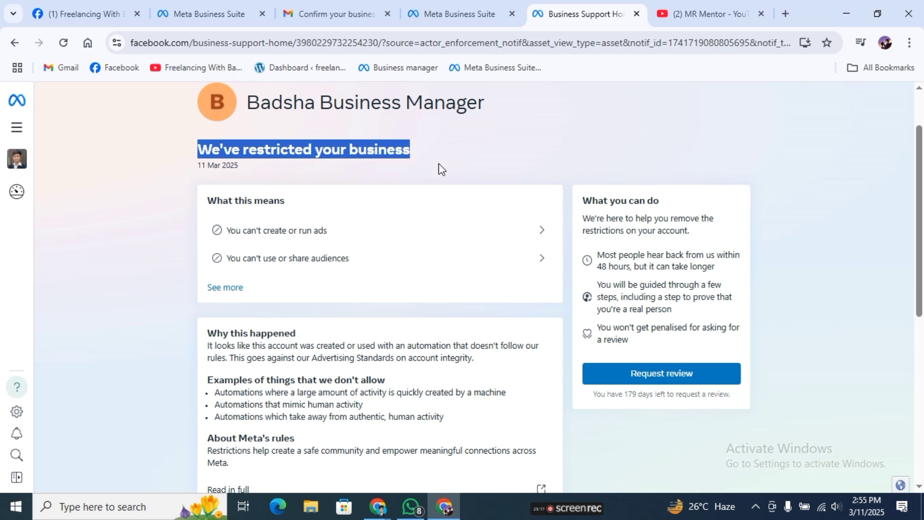
left_click(438, 163)
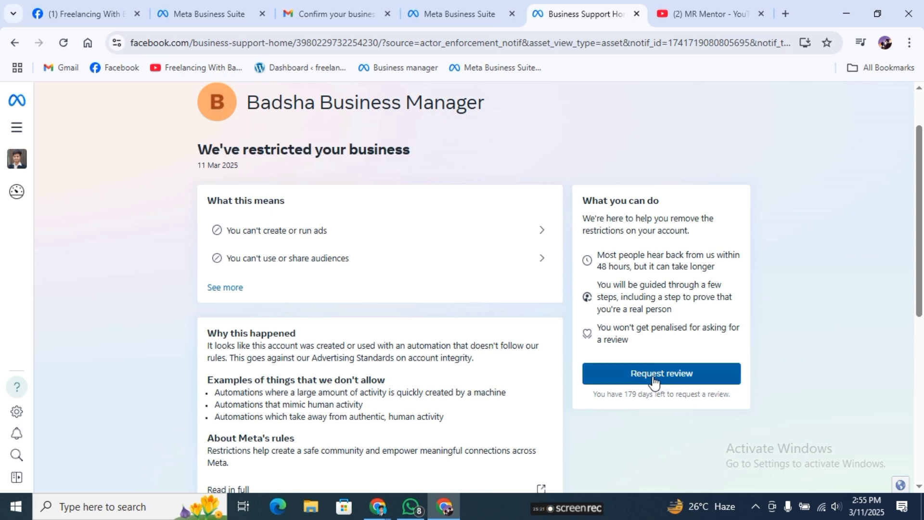
scroll(280, 304, "down", 3)
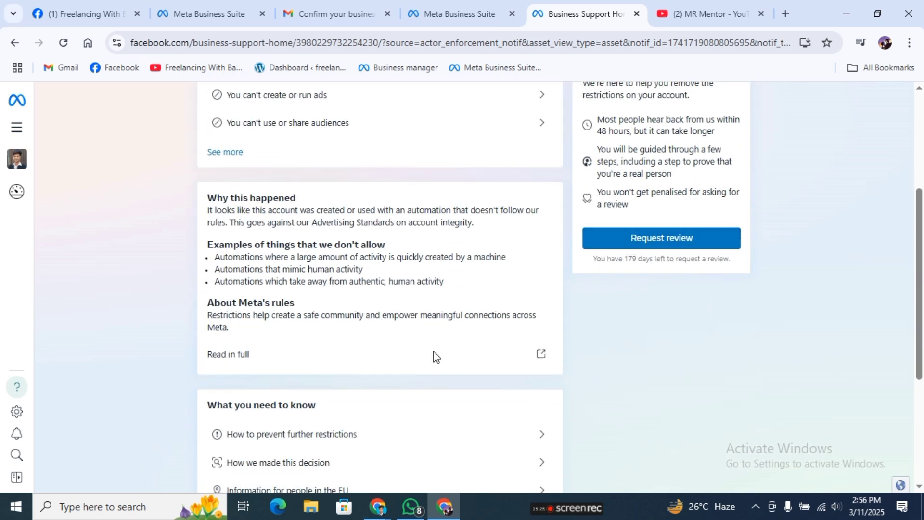
scroll(434, 337, "down", 3)
scroll(449, 326, "up", 5)
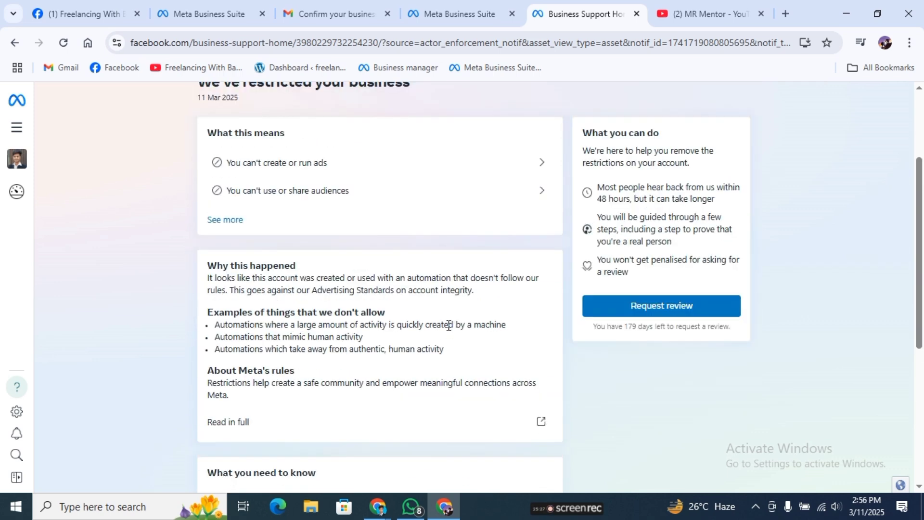
left_click(626, 310)
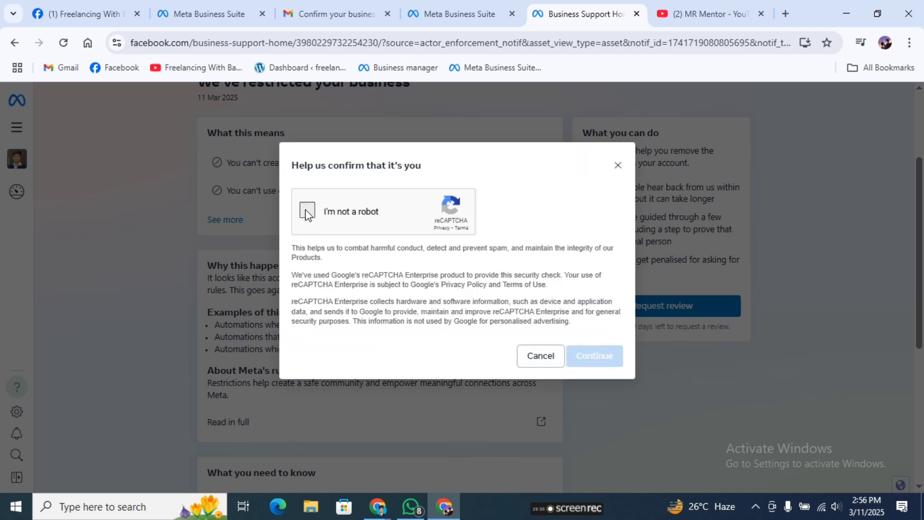
Pass the 'I'm not a robot' check by selecting all bus squares and verifying
left_click(307, 212)
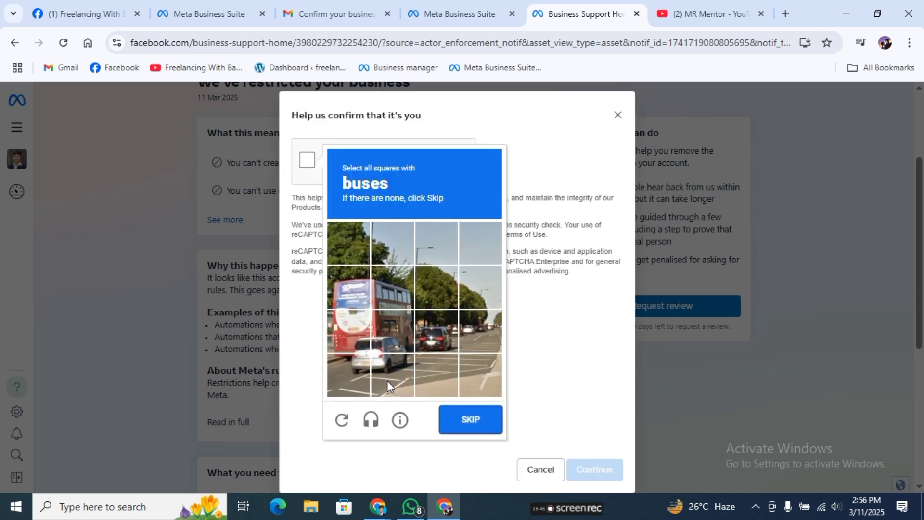
left_click(435, 339)
left_click(345, 328)
left_click(351, 363)
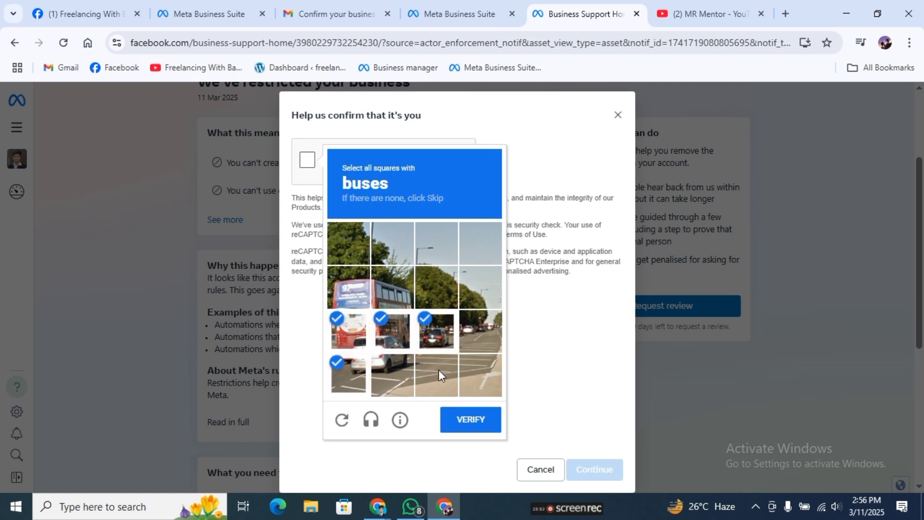
left_click(400, 367)
left_click(403, 293)
left_click(355, 296)
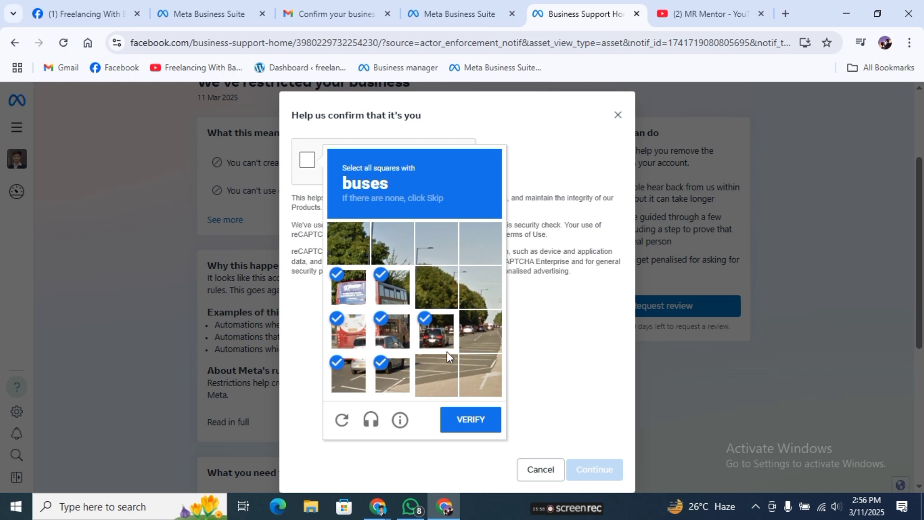
left_click(446, 335)
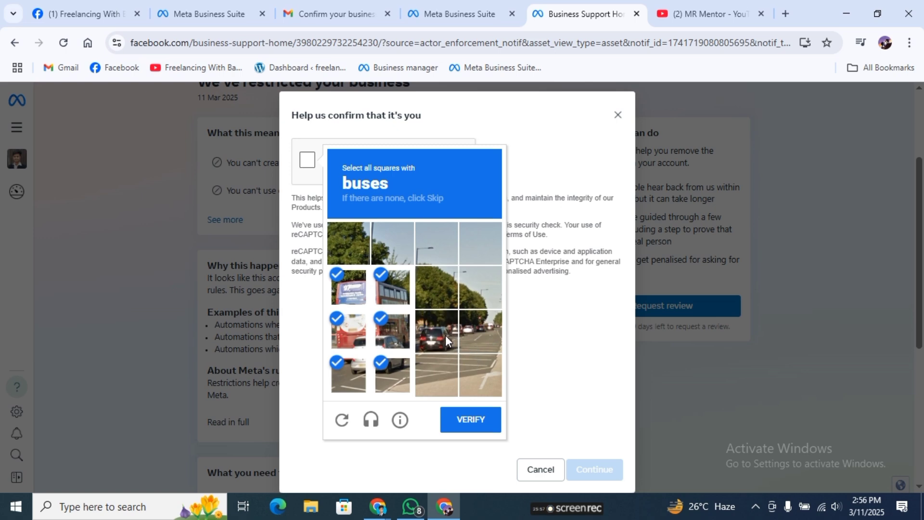
left_click(461, 422)
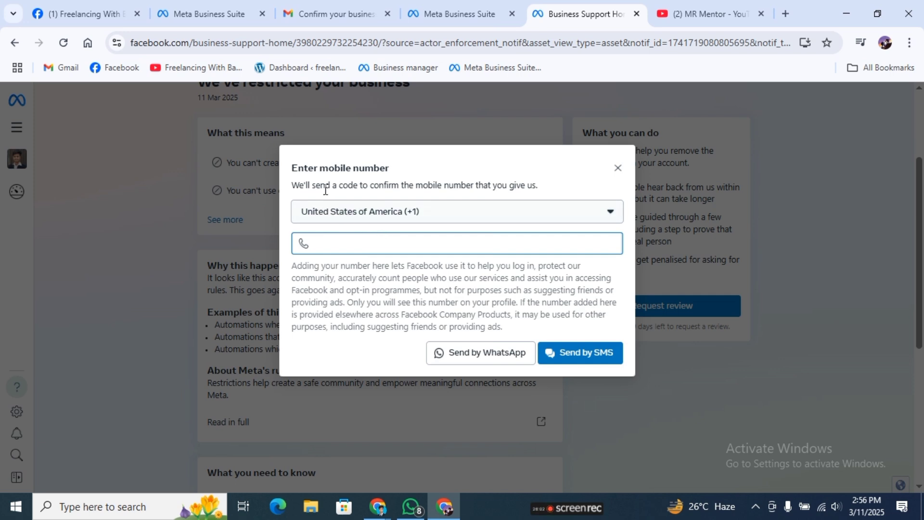
Enter the Bangladesh (+880) mobile number and have the code sent by WhatsApp
left_click(549, 215)
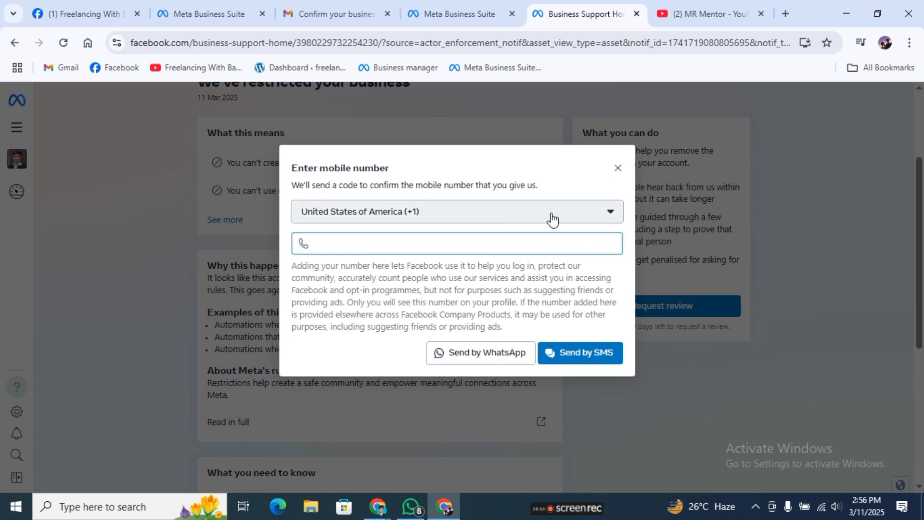
scroll(409, 289, "down", 3)
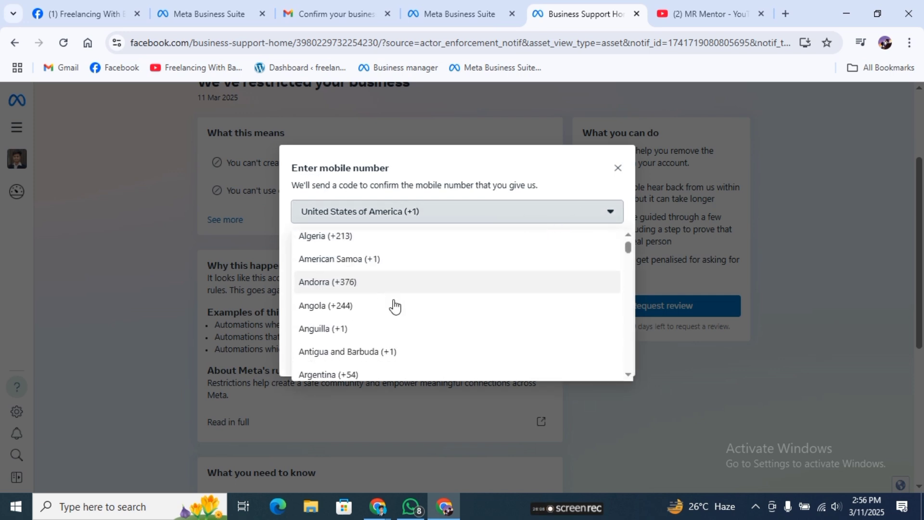
scroll(392, 310, "down", 4)
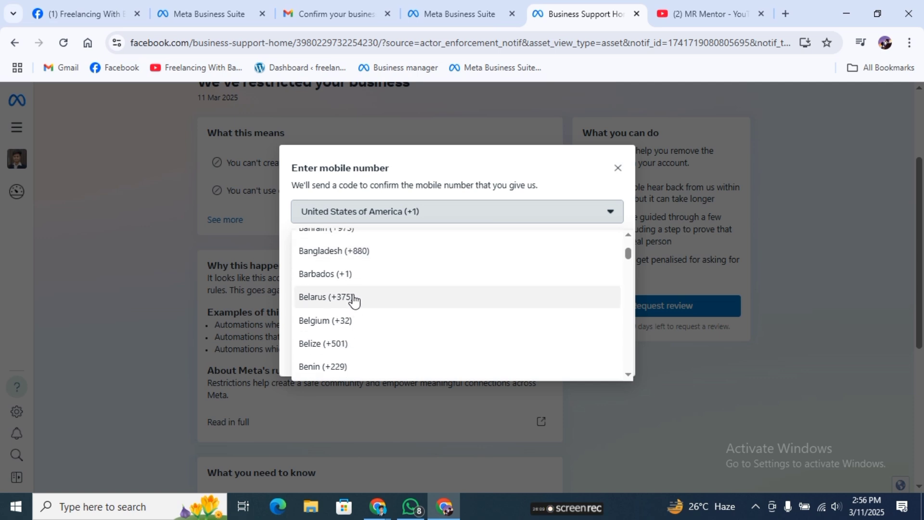
left_click(352, 251)
left_click(357, 247)
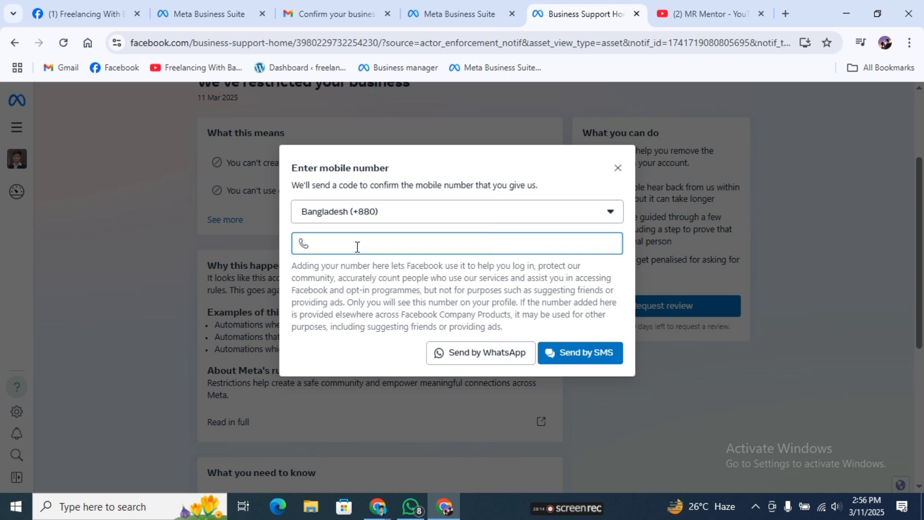
left_click(488, 355)
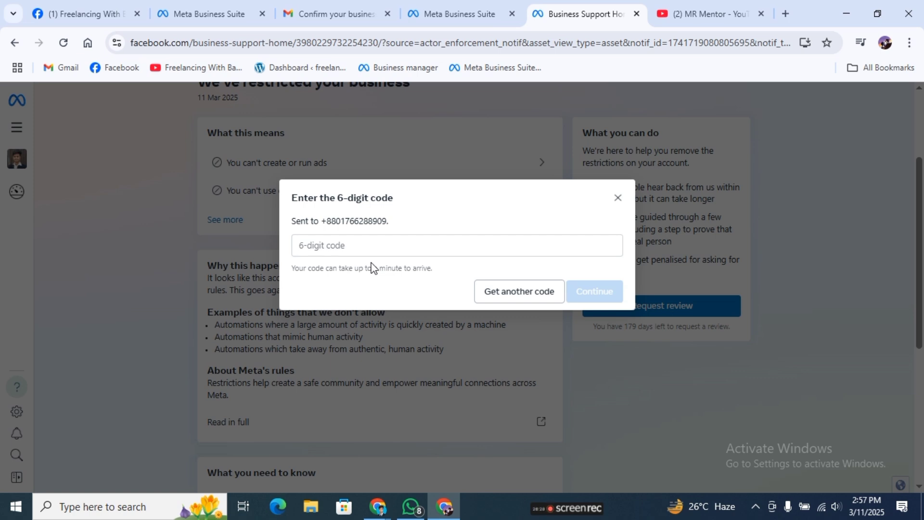
Enter the 6-digit WhatsApp verification code and continue
left_click(369, 245)
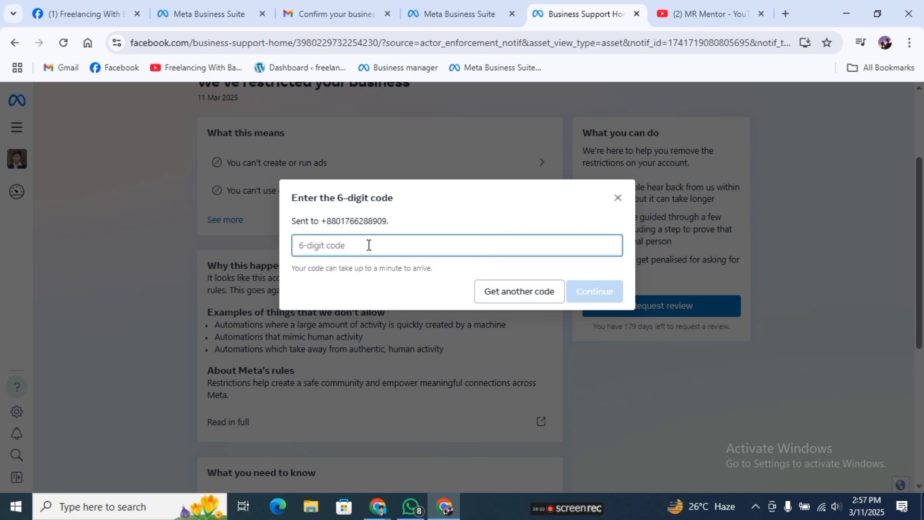
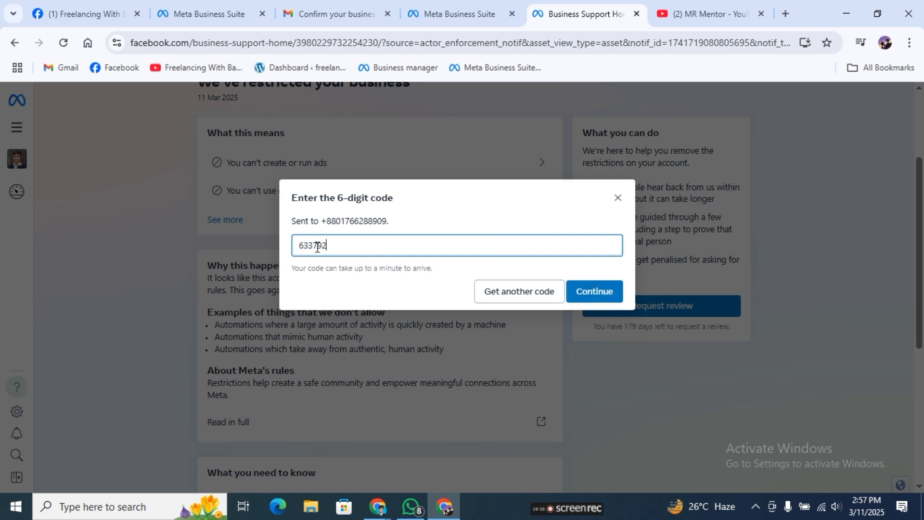
left_click(592, 292)
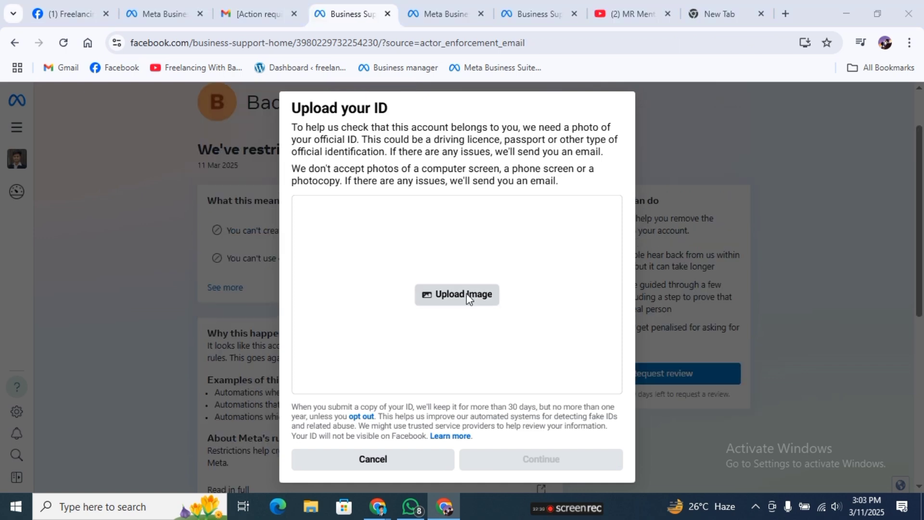
Upload the BABA NID image from Downloads as the official ID and submit it
left_click(467, 293)
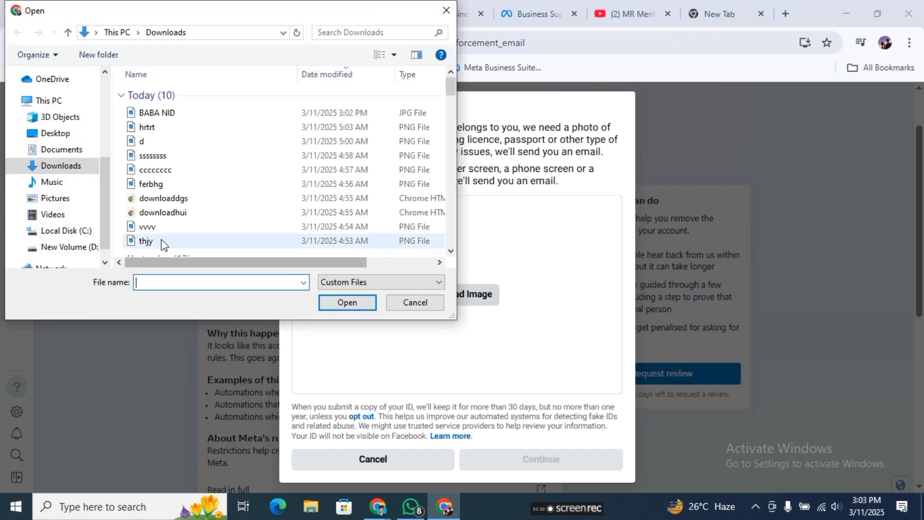
left_click(157, 114)
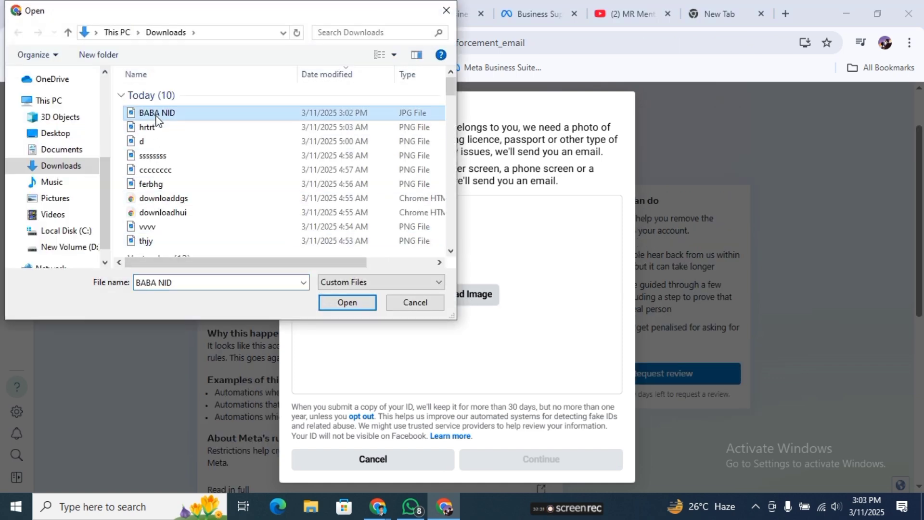
left_click(352, 305)
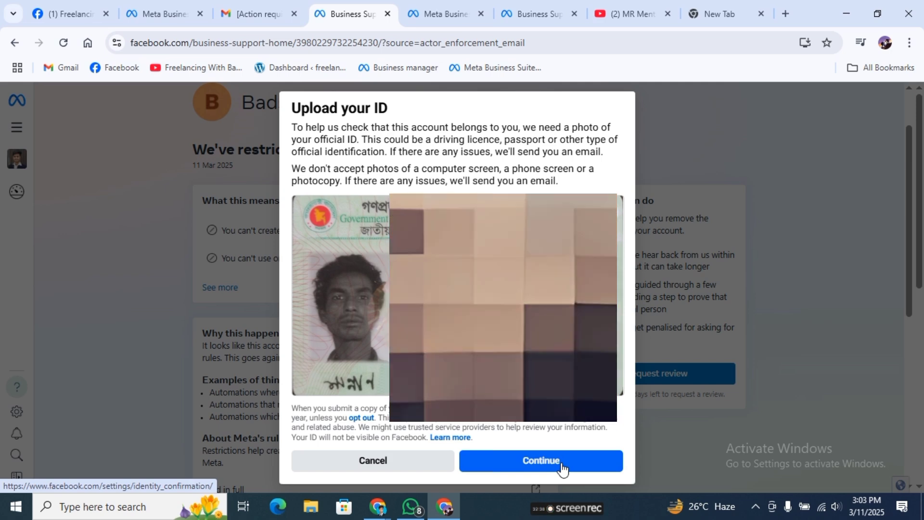
left_click(561, 464)
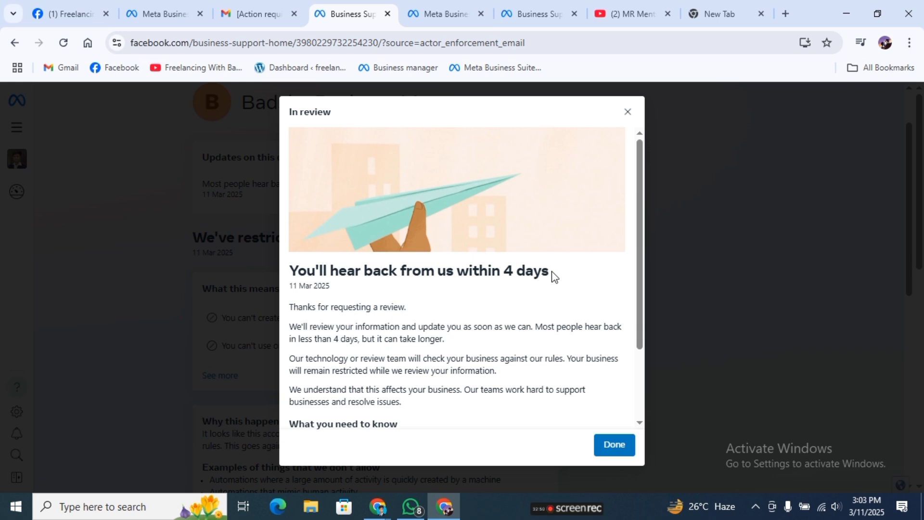
Dismiss the in-review confirmation and the 48-hour review message
left_click_drag(552, 270, 288, 271)
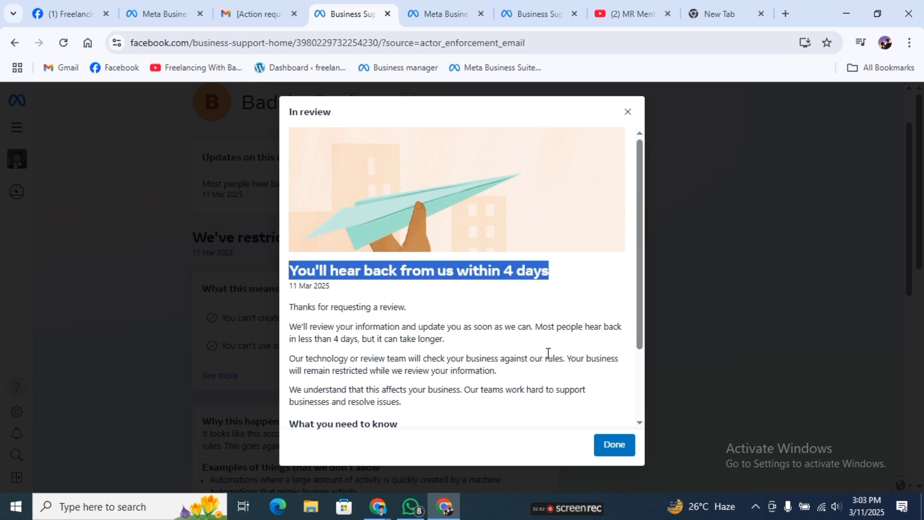
scroll(446, 374, "down", 2)
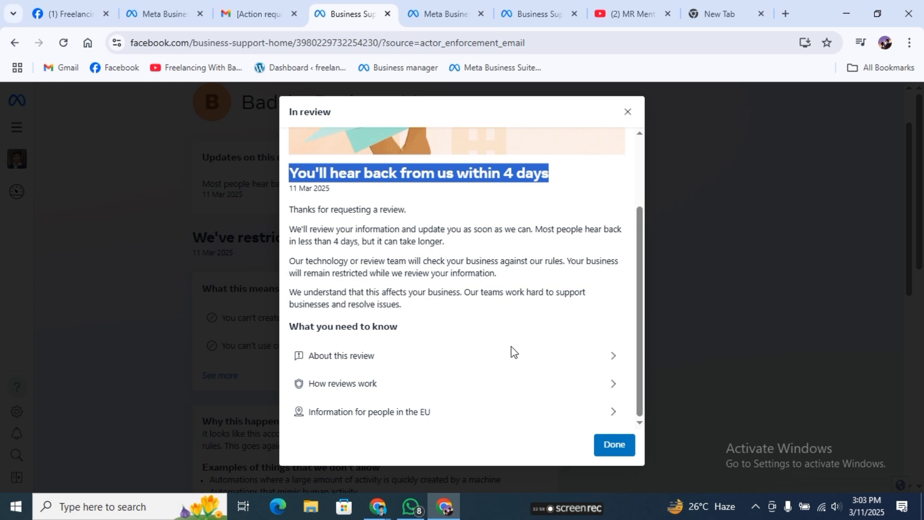
scroll(513, 352, "up", 2)
left_click(566, 272)
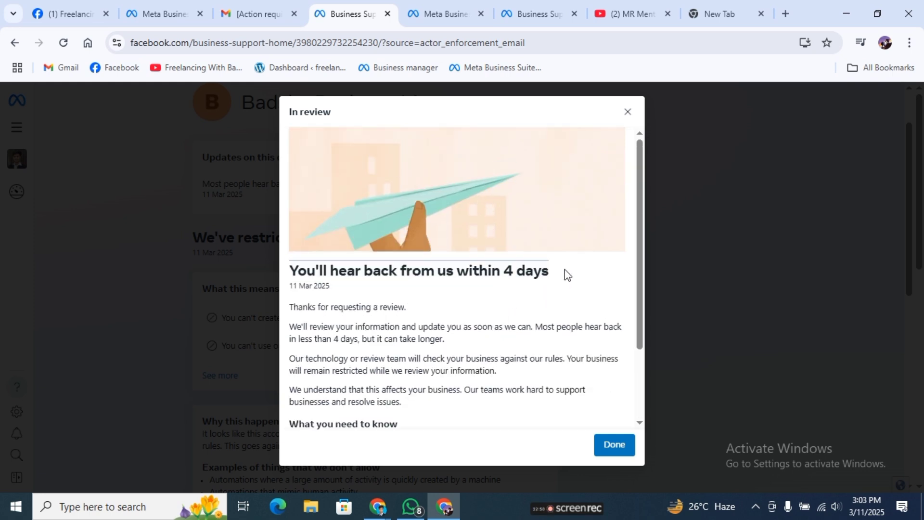
left_click(616, 447)
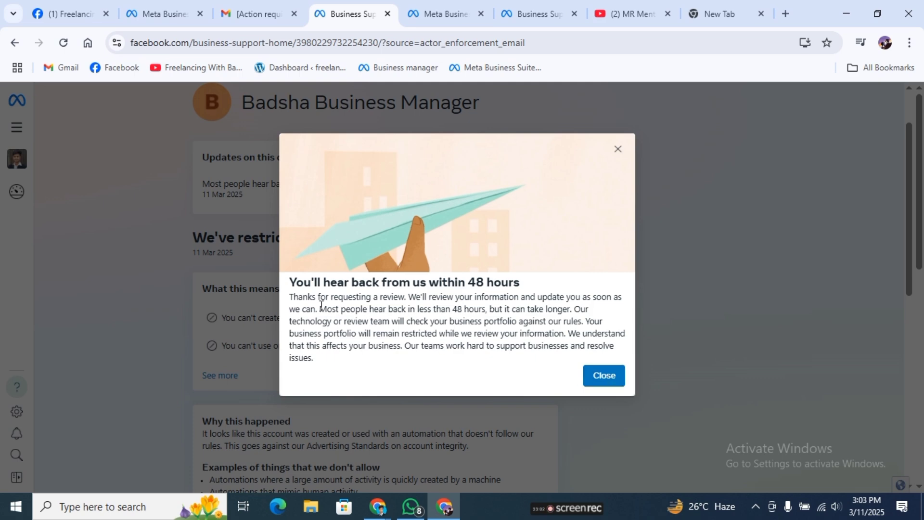
left_click(600, 380)
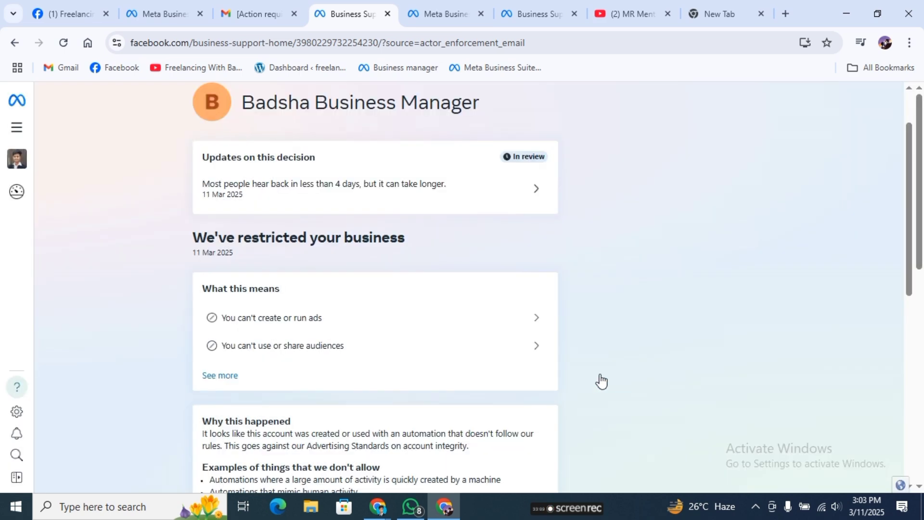
Reload the support page and close the extra Meta Business, Business Support, New Tab and MR Mentor tabs
scroll(395, 340, "up", 2)
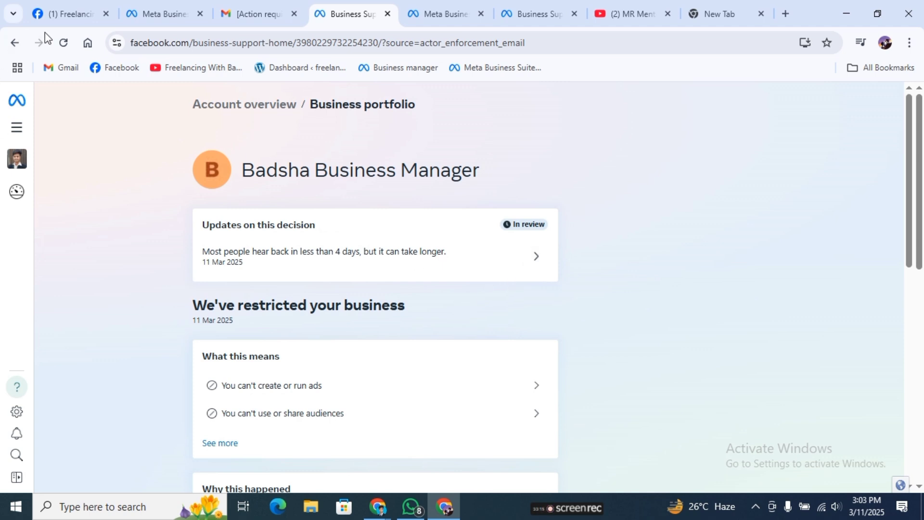
left_click(60, 45)
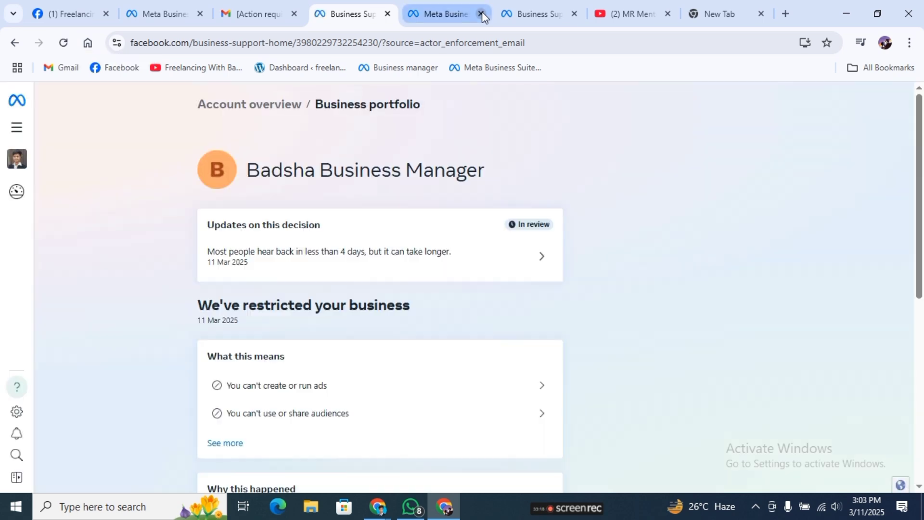
left_click(482, 13)
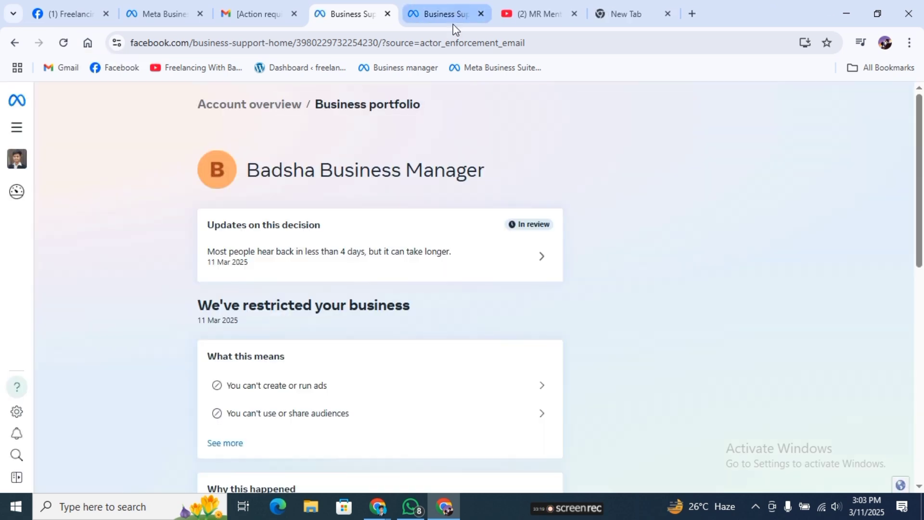
left_click(481, 14)
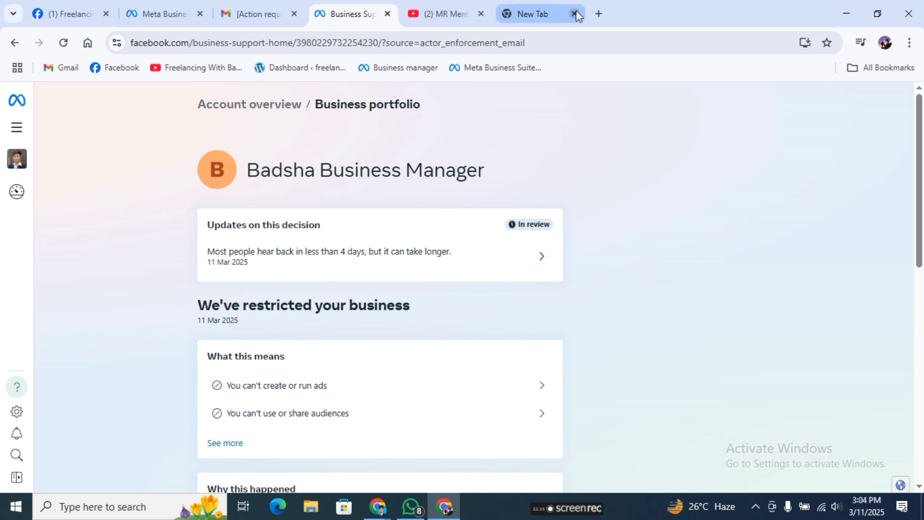
left_click(576, 14)
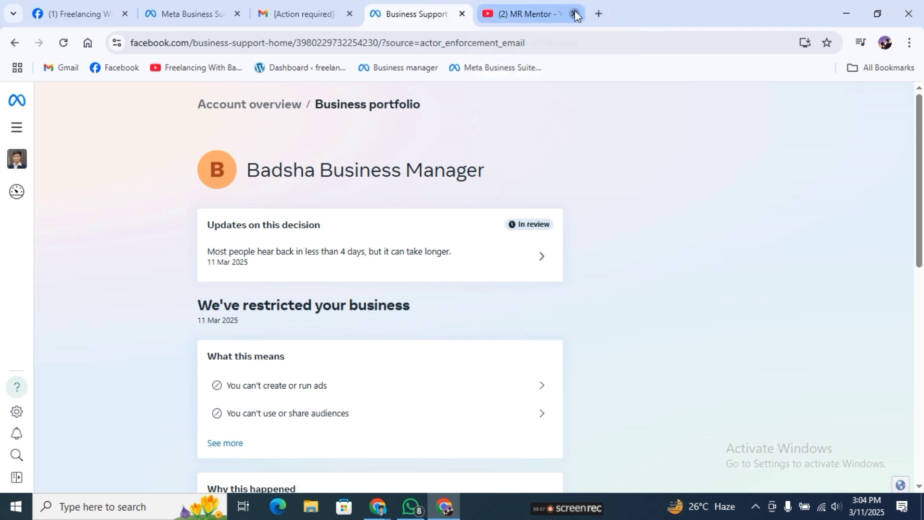
left_click(575, 13)
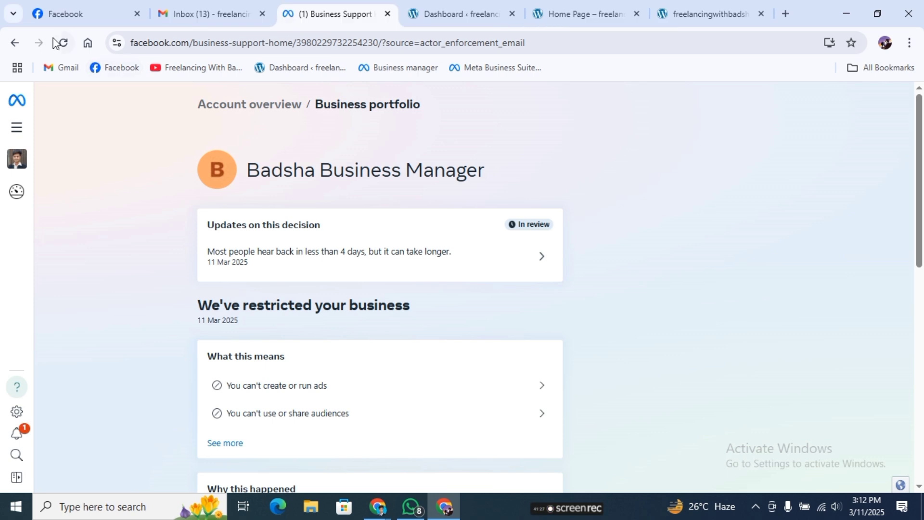
Reload the business portfolio page and stop the Meet screen sharing
left_click(59, 42)
mouse_move(383, 514)
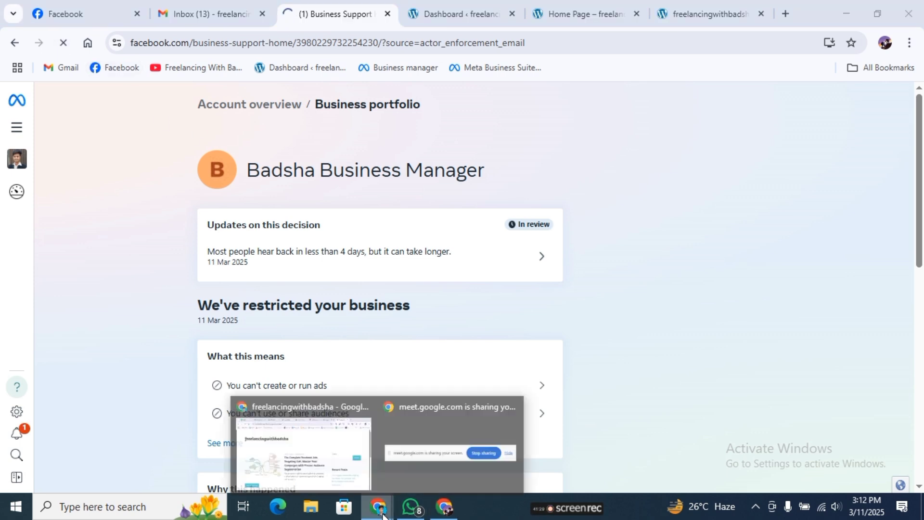
left_click(418, 475)
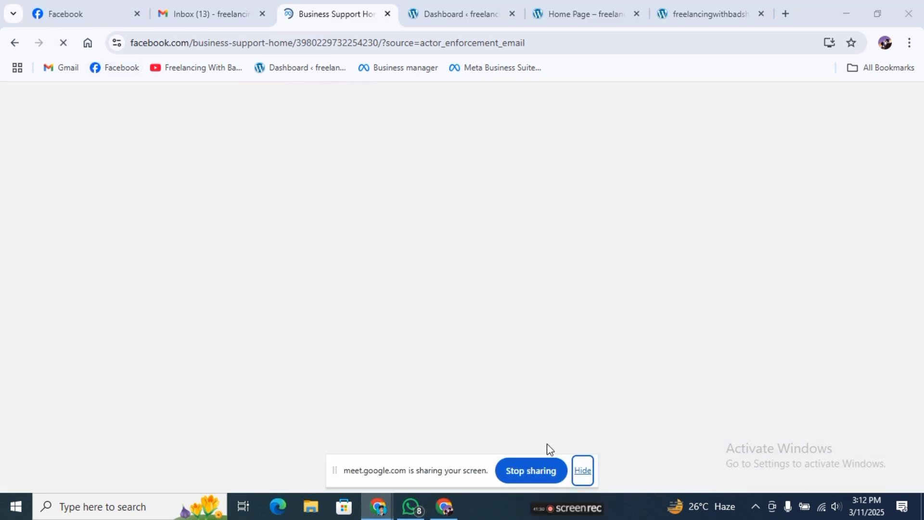
left_click(561, 472)
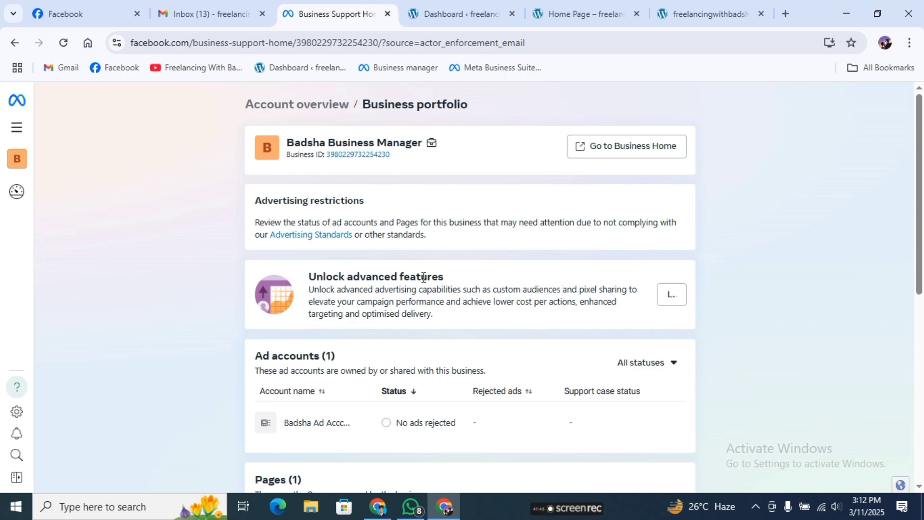
Open Business Home from the portfolio overview in a new tab and switch to it
scroll(452, 287, "down", 3)
scroll(452, 287, "up", 3)
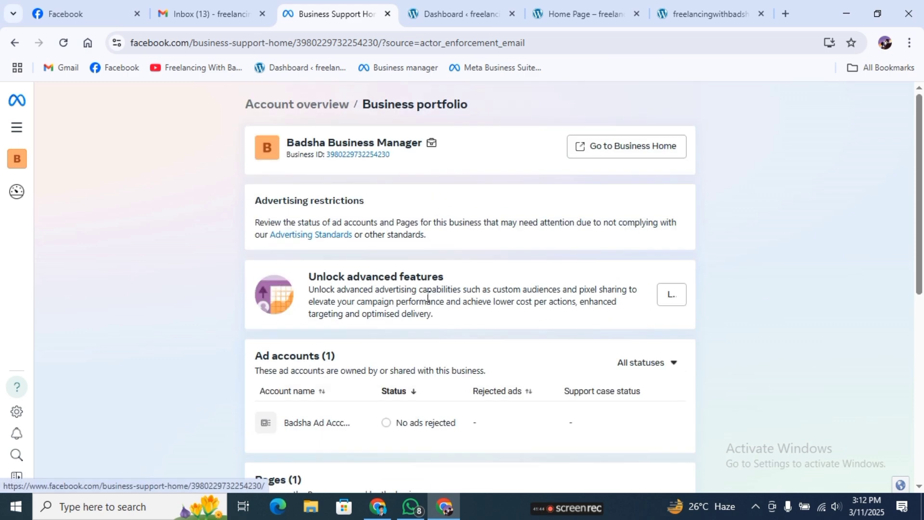
scroll(399, 287, "down", 5)
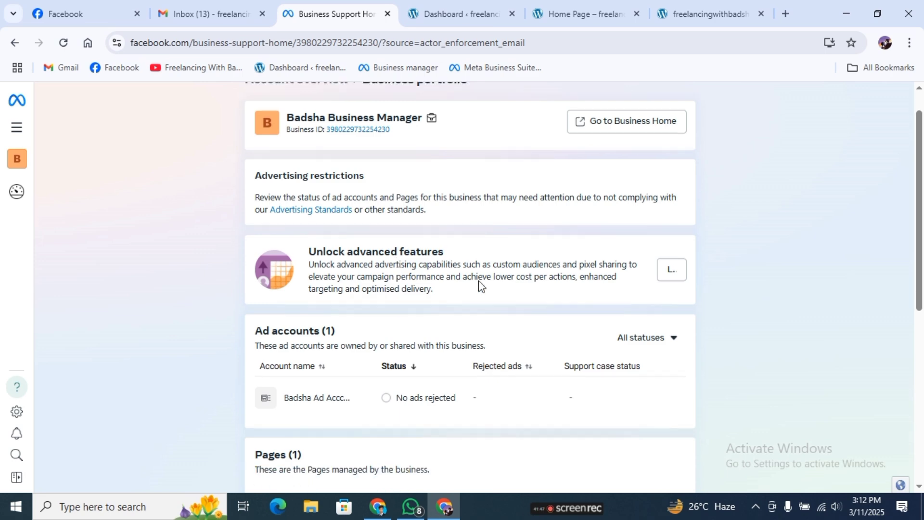
scroll(435, 281, "up", 5)
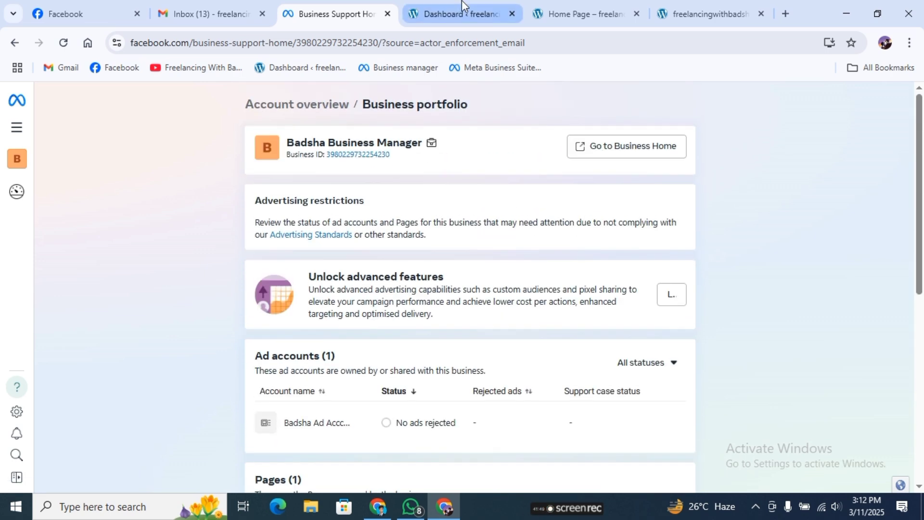
right_click(626, 150)
left_click(659, 167)
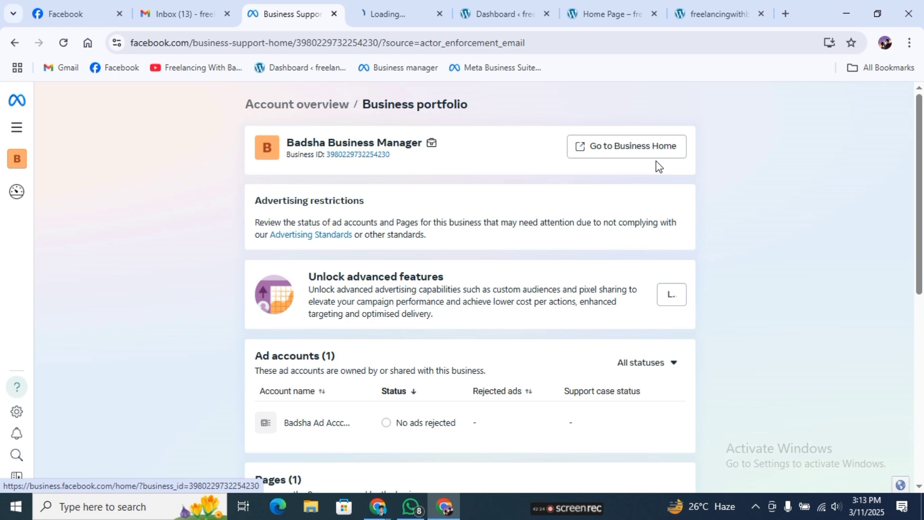
left_click(377, 8)
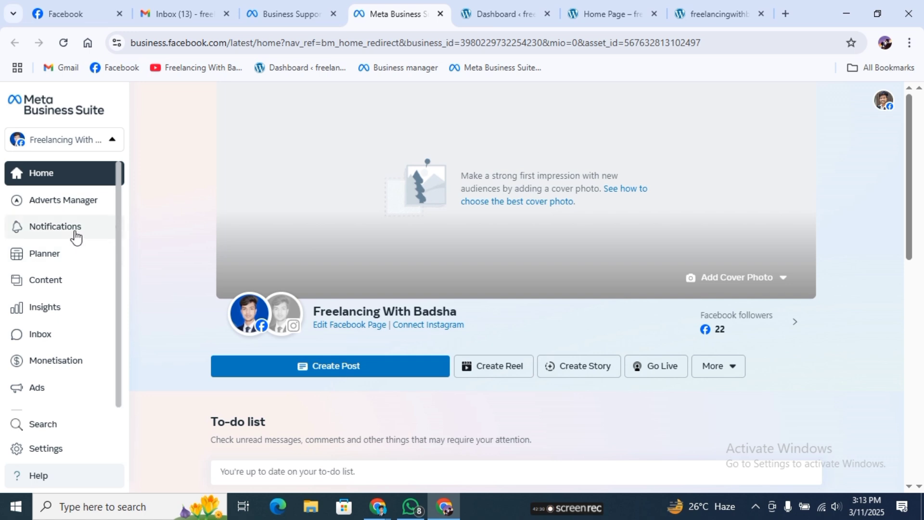
Open the ad account's Campaigns page in Ads Manager via the Adverts Manager sidebar entry
mouse_move(79, 210)
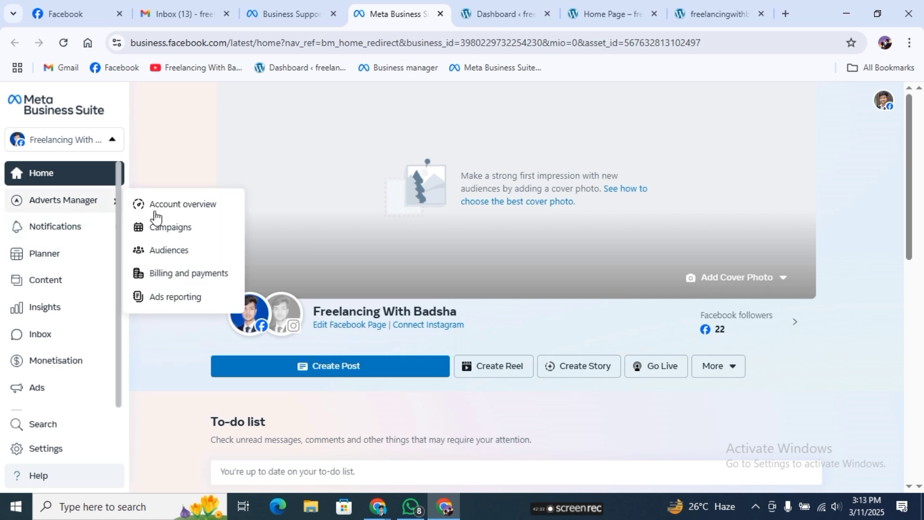
left_click(179, 231)
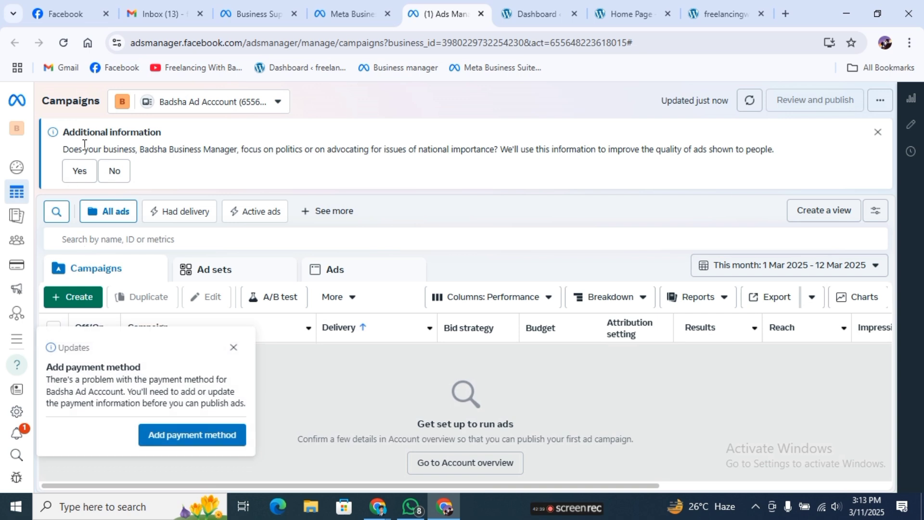
left_click(19, 436)
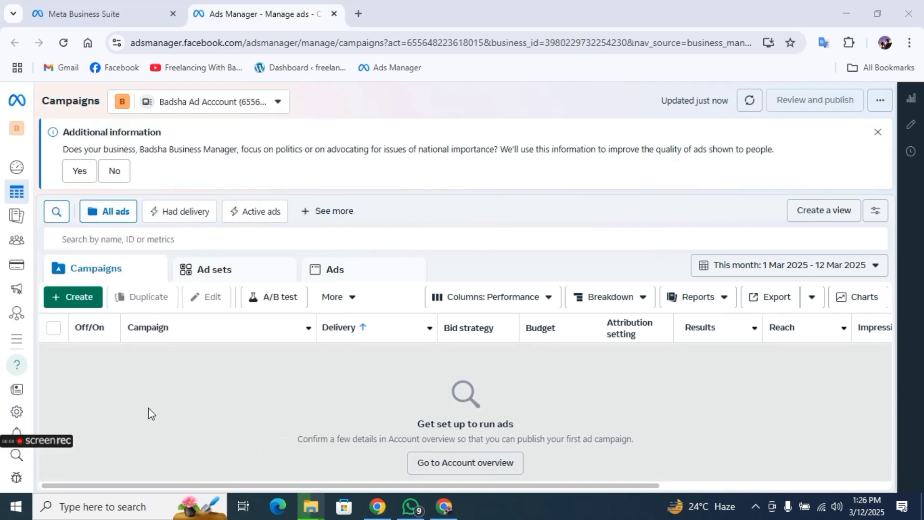
mouse_move(48, 439)
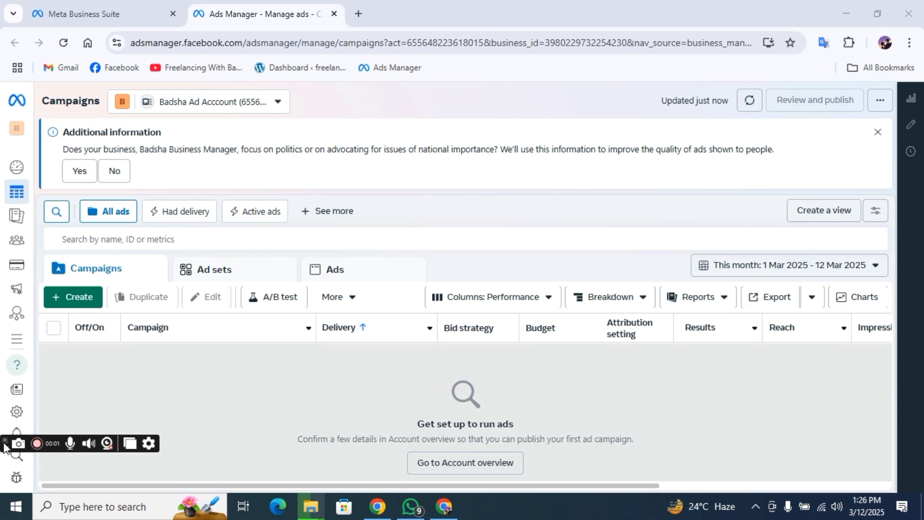
left_click_drag(4, 447, 744, 476)
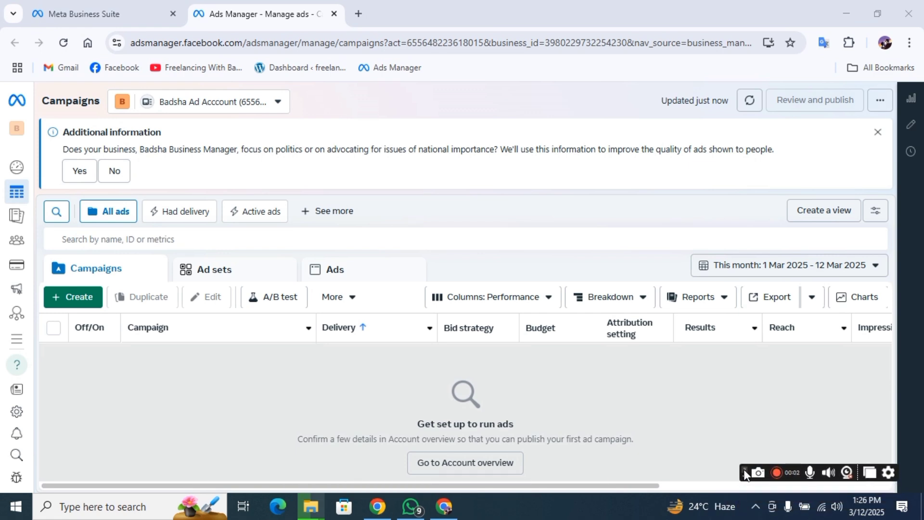
left_click(877, 512)
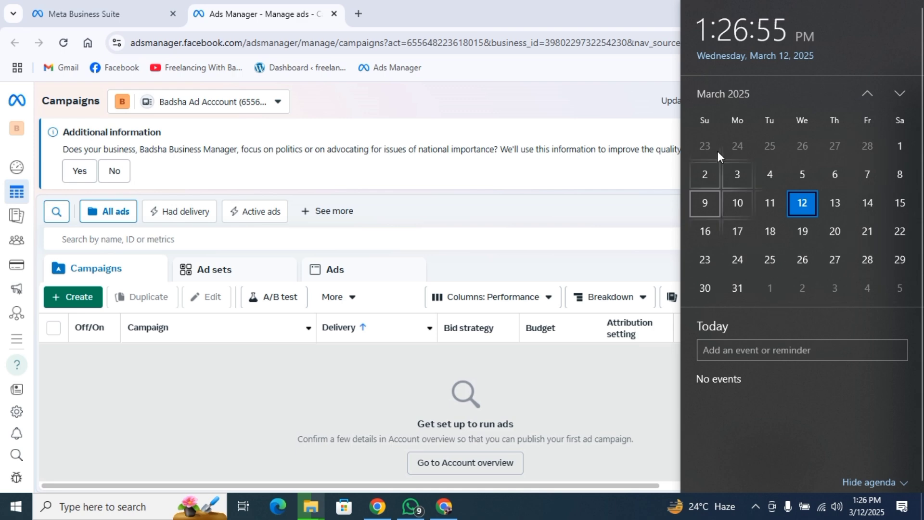
left_click(866, 498)
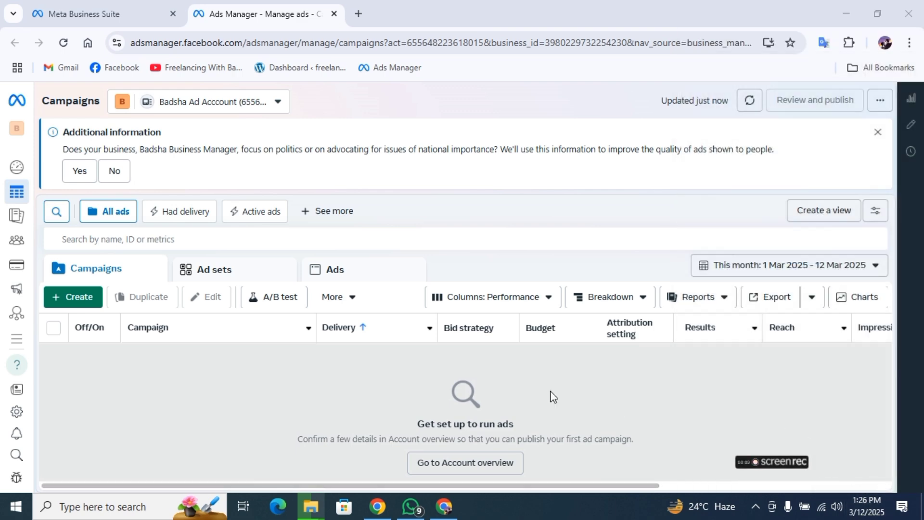